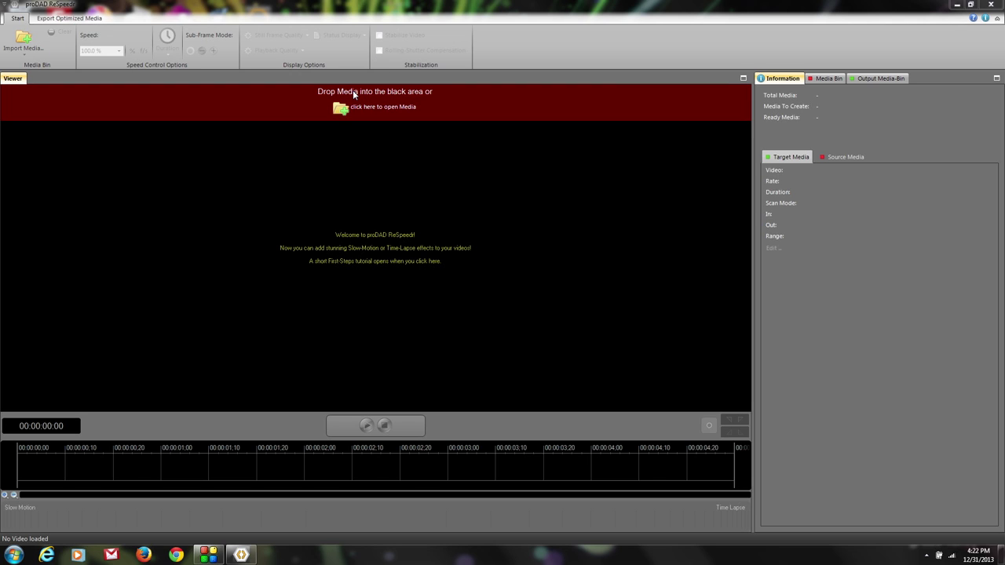
Load GlassesRaw.mp4 from the ReSpeedR RawFootage folder on drive D into the viewer and close the file browser
click(13, 555)
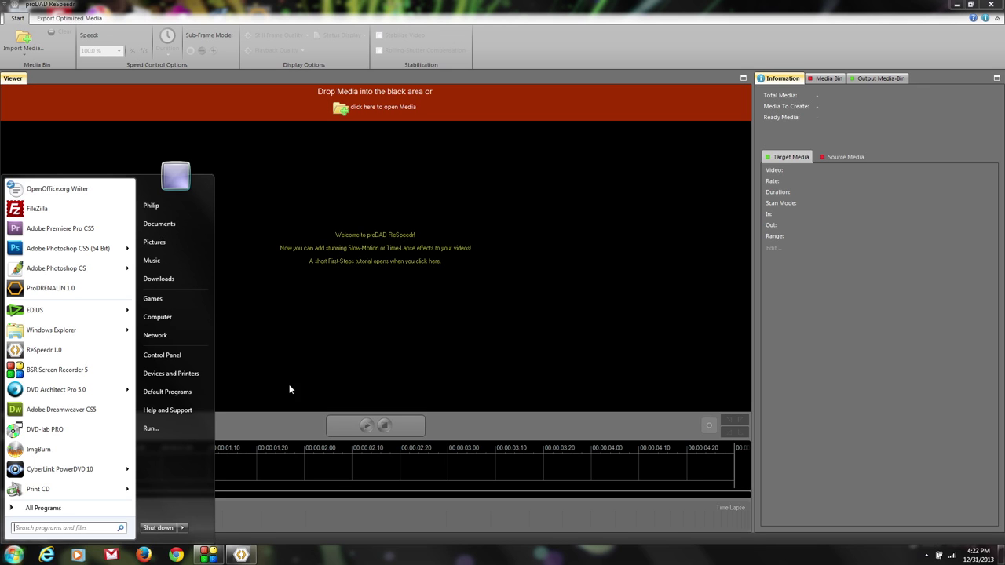
click(176, 316)
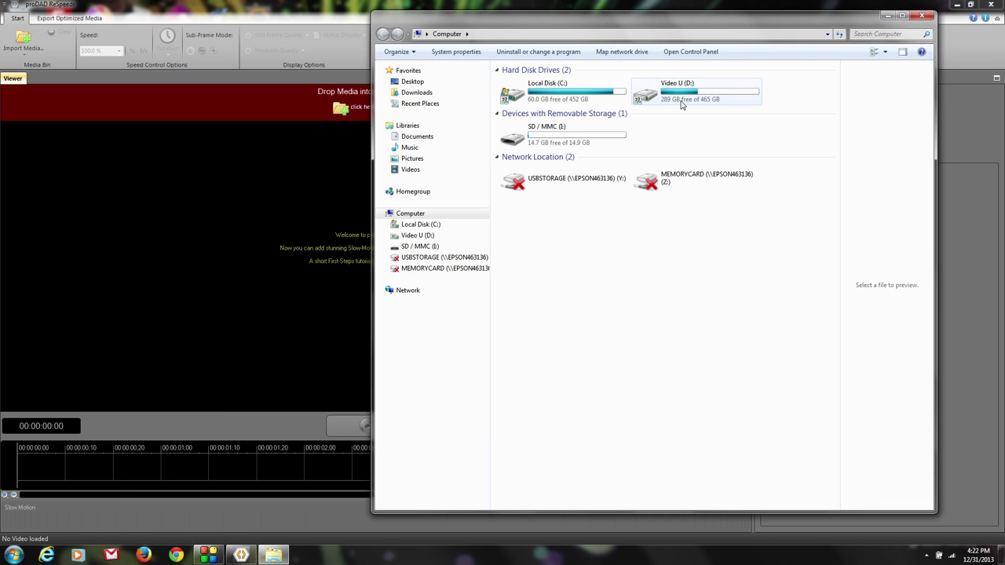
double_click(671, 103)
double_click(533, 117)
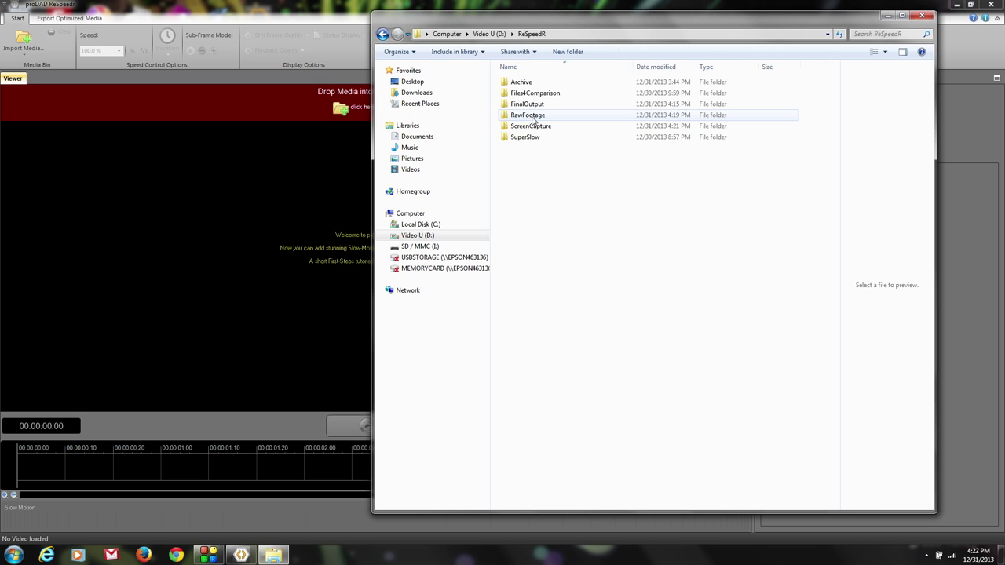
double_click(508, 118)
click(578, 84)
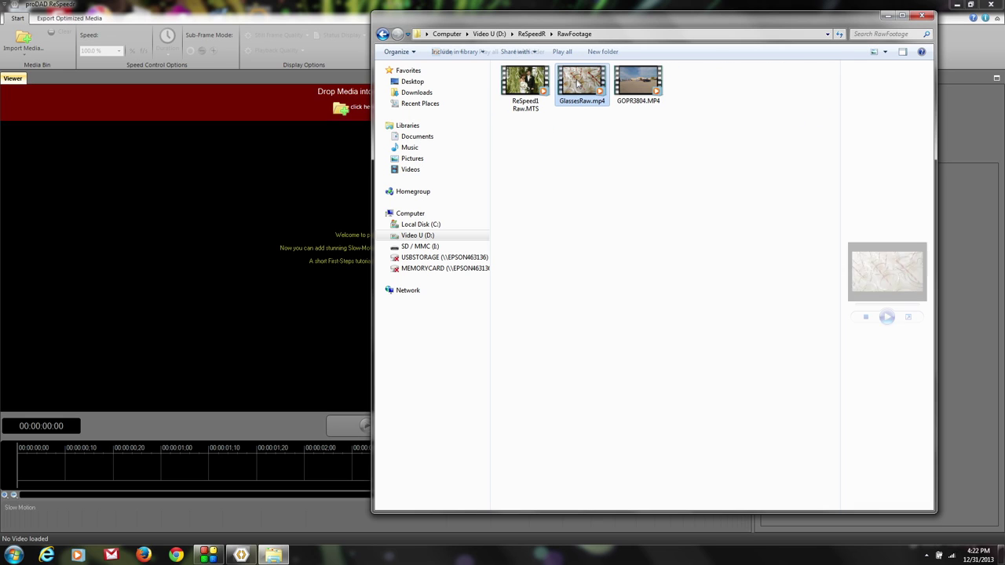
drag(582, 84, 256, 277)
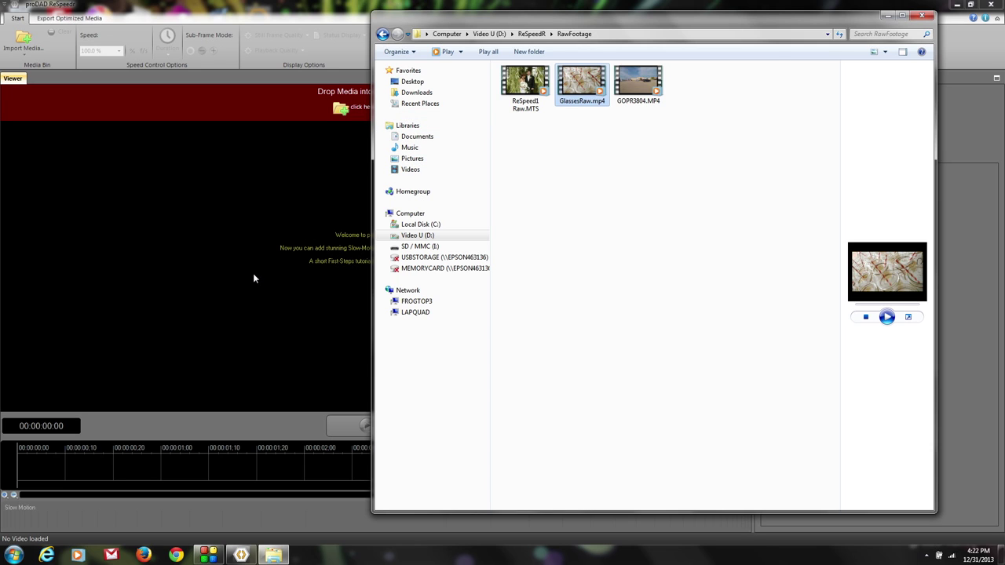
click(923, 16)
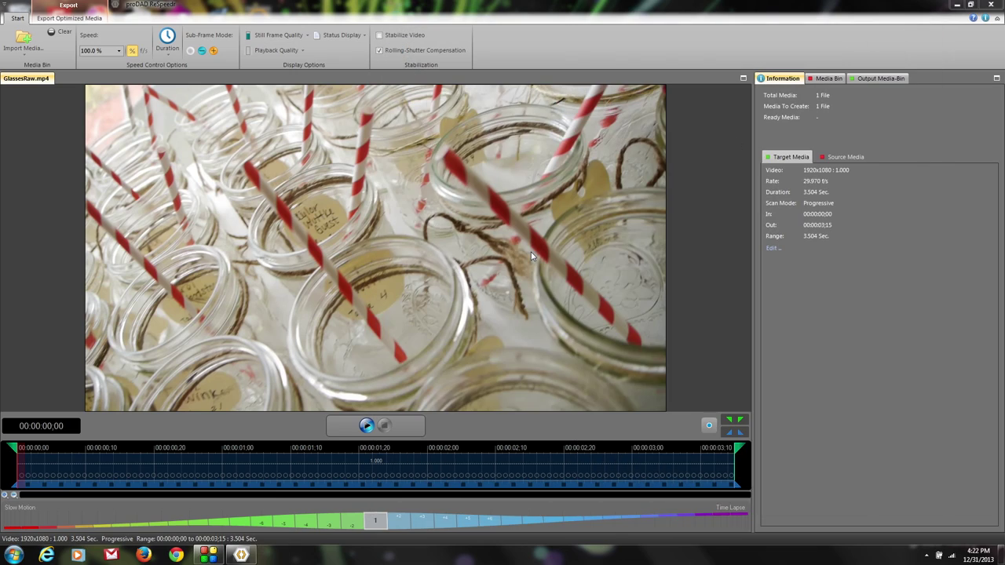
Play the jar footage and stop playback about halfway through the clip
click(366, 425)
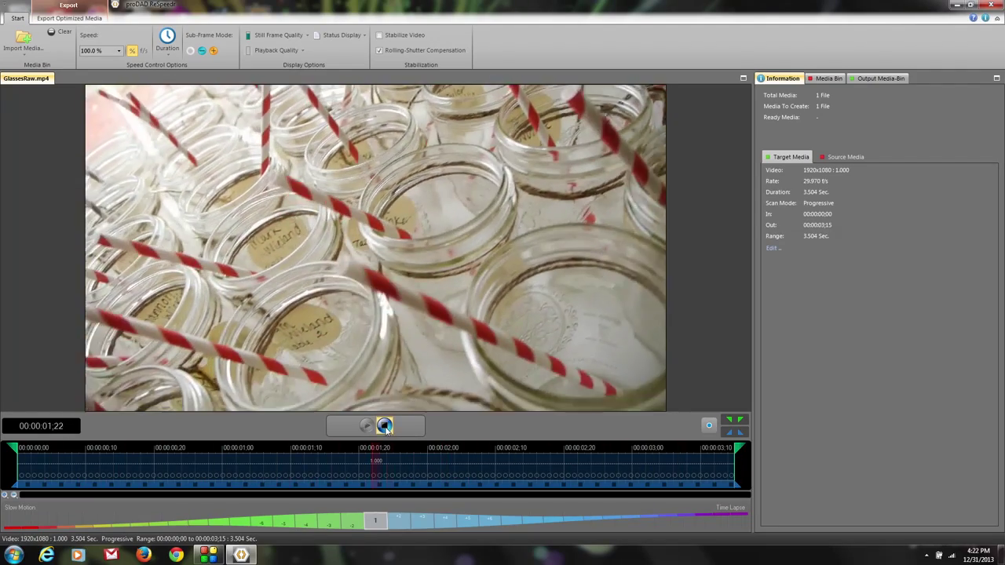
click(385, 426)
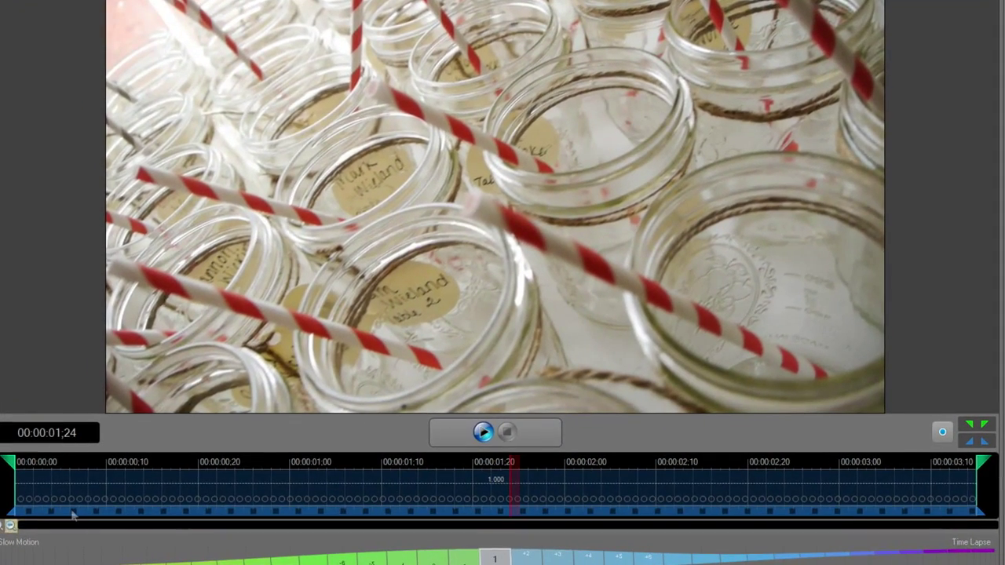
Try trimming the clip to run from 00:00:00;10 to about 00:00:03;05, and restore both trim points to the full range
mouse_move(10, 511)
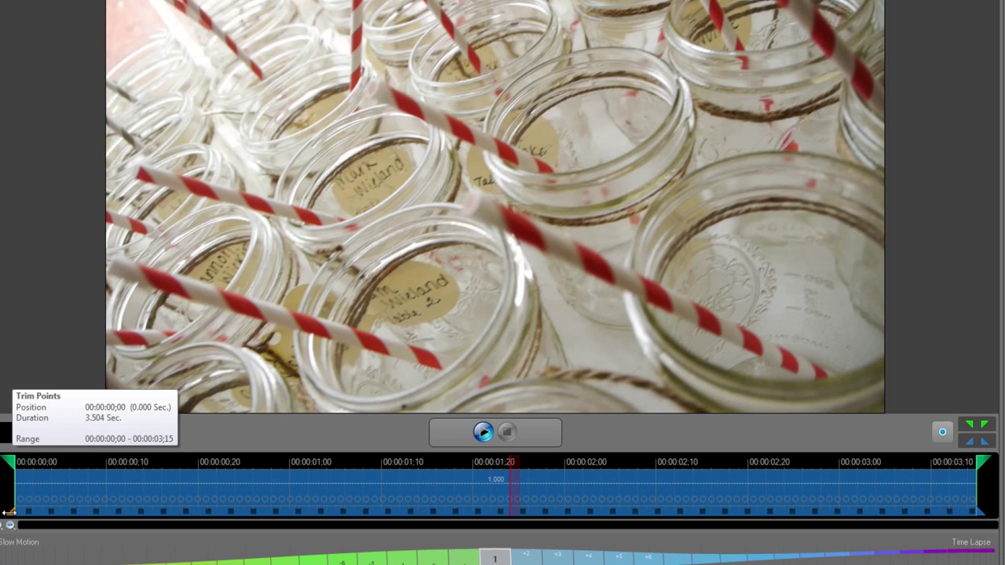
drag(9, 511, 122, 530)
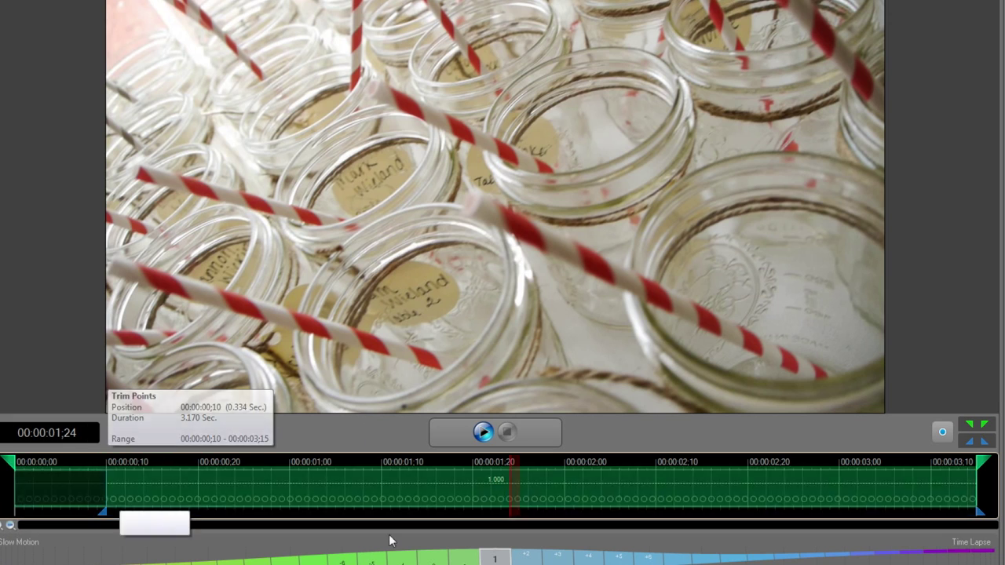
drag(978, 511, 872, 513)
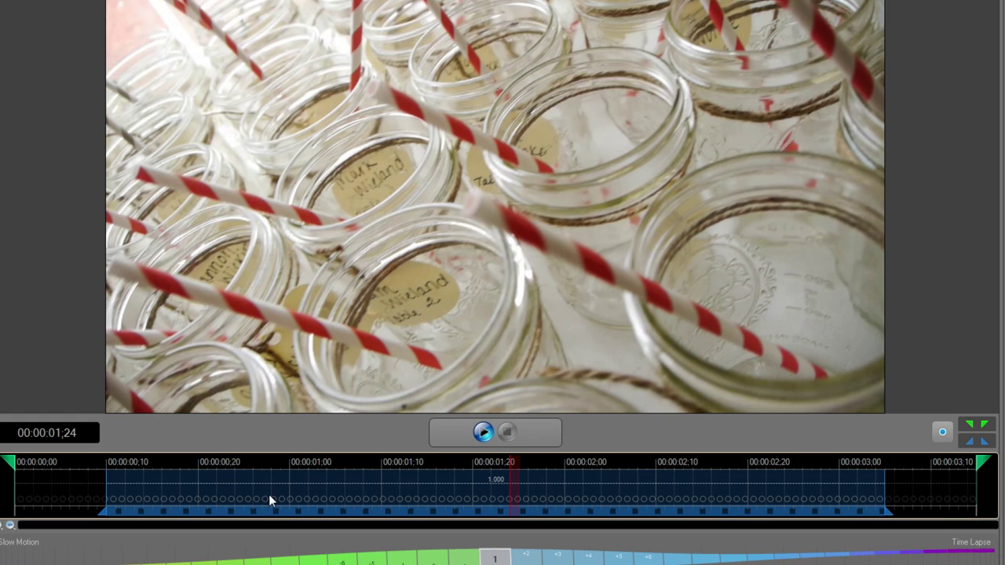
drag(106, 522, 8, 519)
drag(888, 513, 1004, 513)
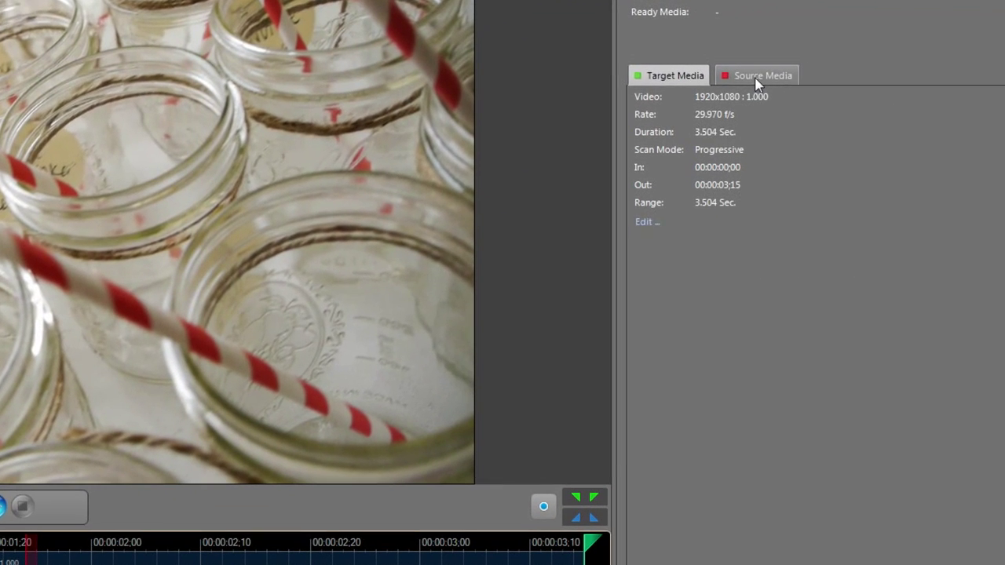
With the source media information shown, try trimming the clip's end to 00:00:03;05 and restore it to 00:00:03;15
click(926, 76)
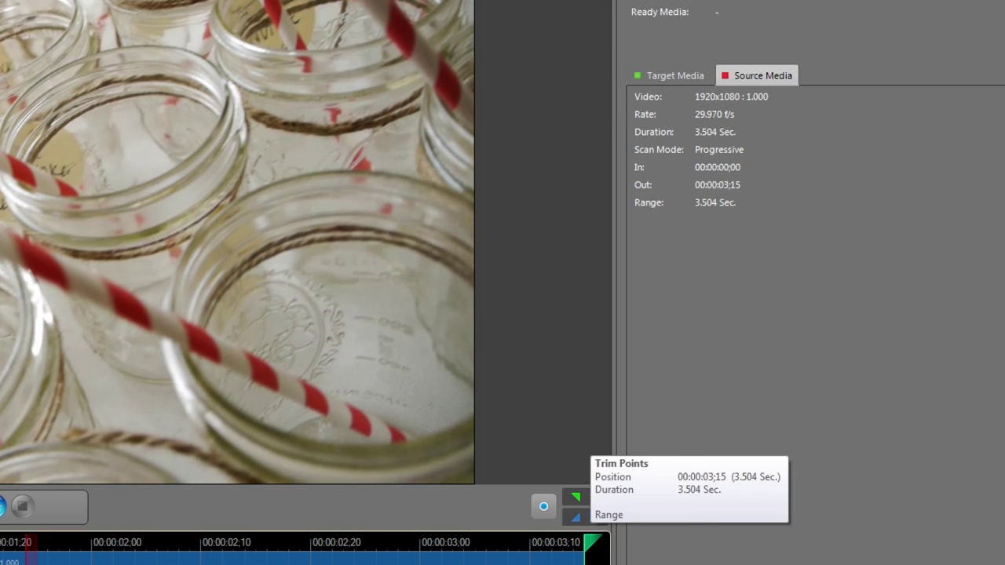
drag(587, 563, 478, 564)
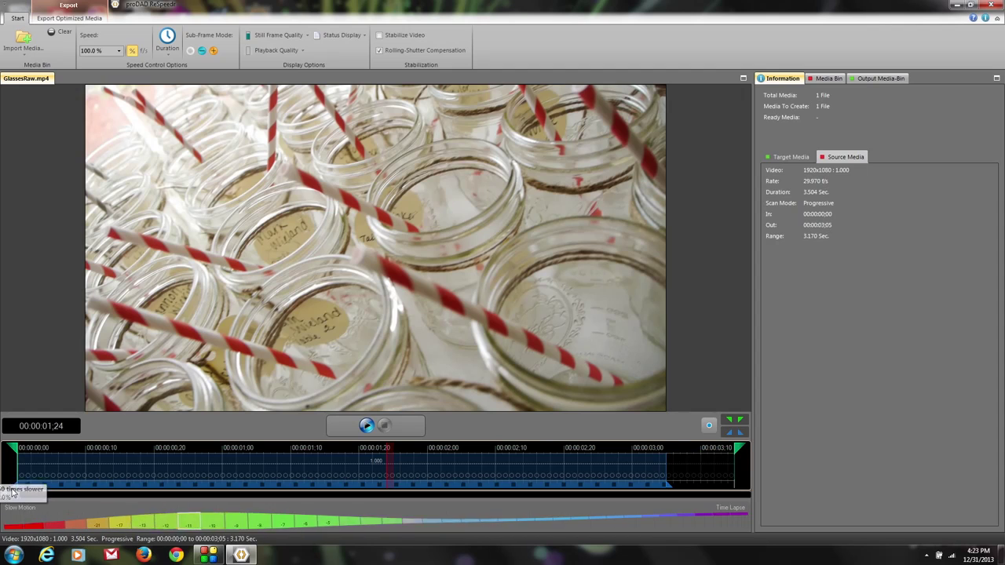
click(73, 488)
drag(79, 486, 97, 488)
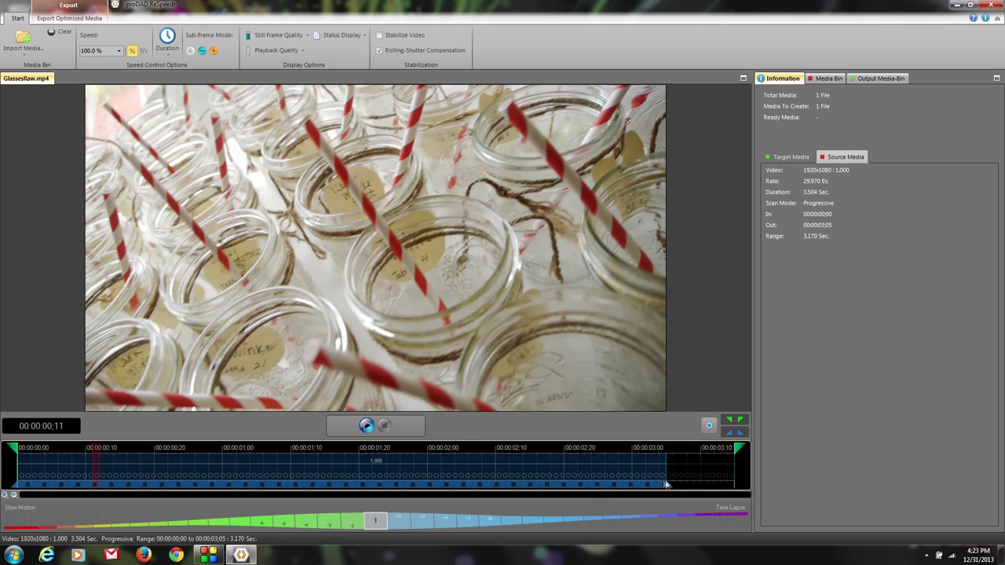
drag(666, 485, 741, 486)
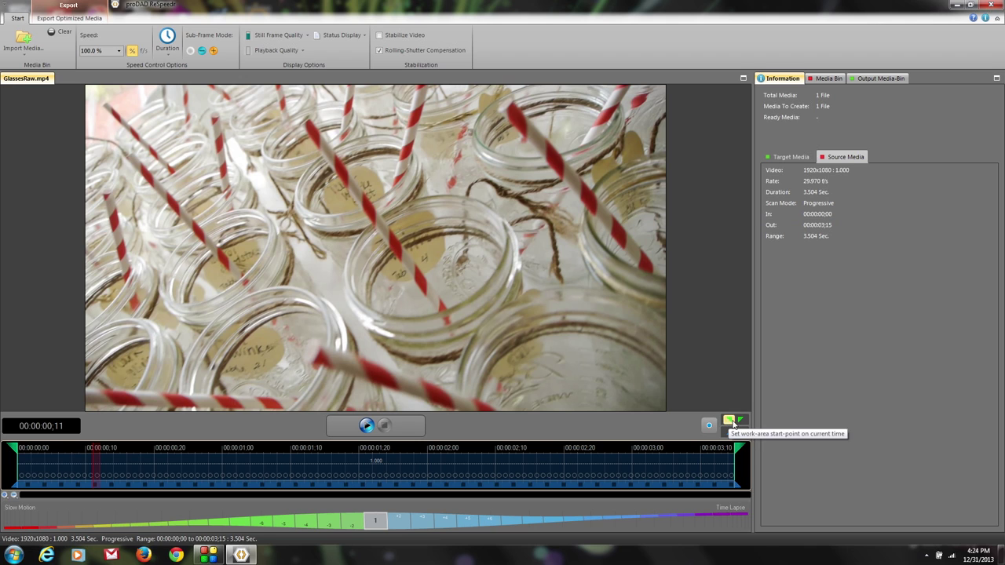
Try a work area from 00:00:00;22 to shortly before 00:00:02;20, and extend it back over the whole clip
click(548, 449)
click(740, 421)
click(168, 449)
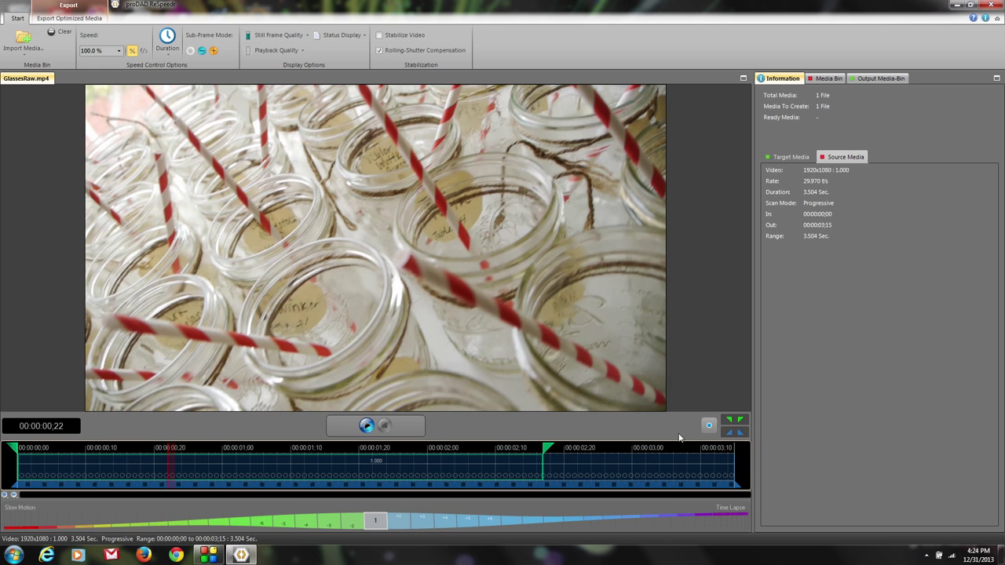
click(727, 420)
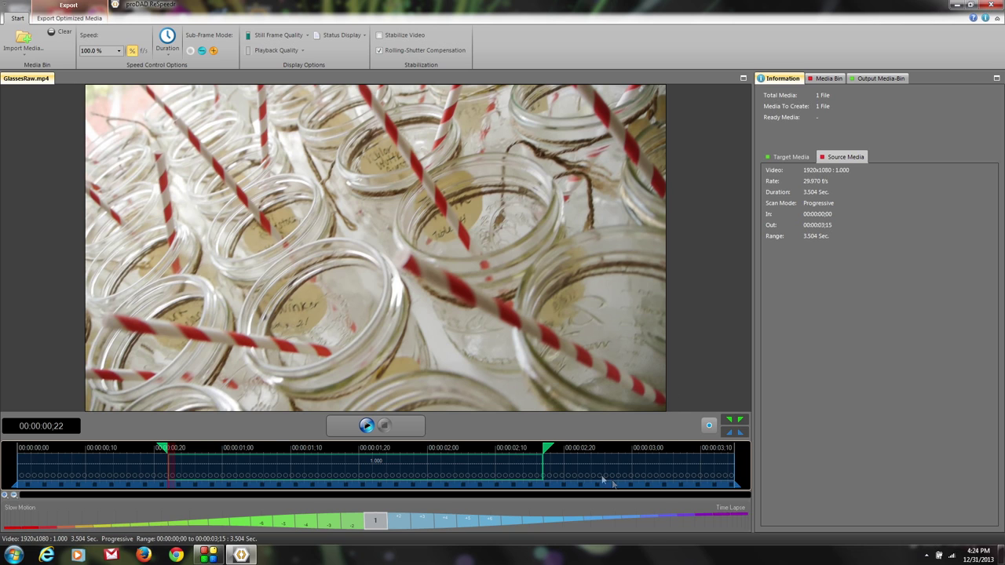
drag(545, 447, 752, 457)
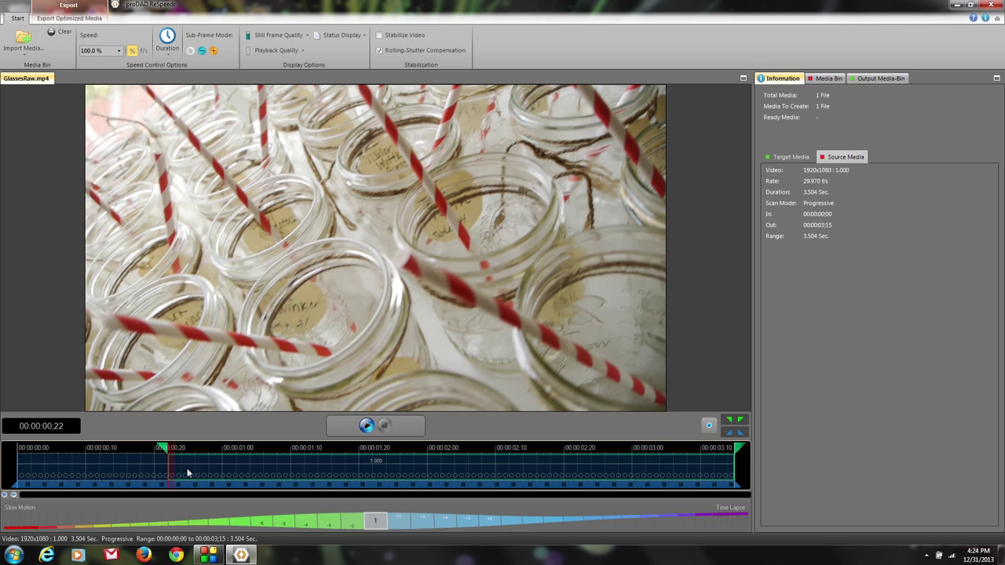
drag(162, 448, 12, 454)
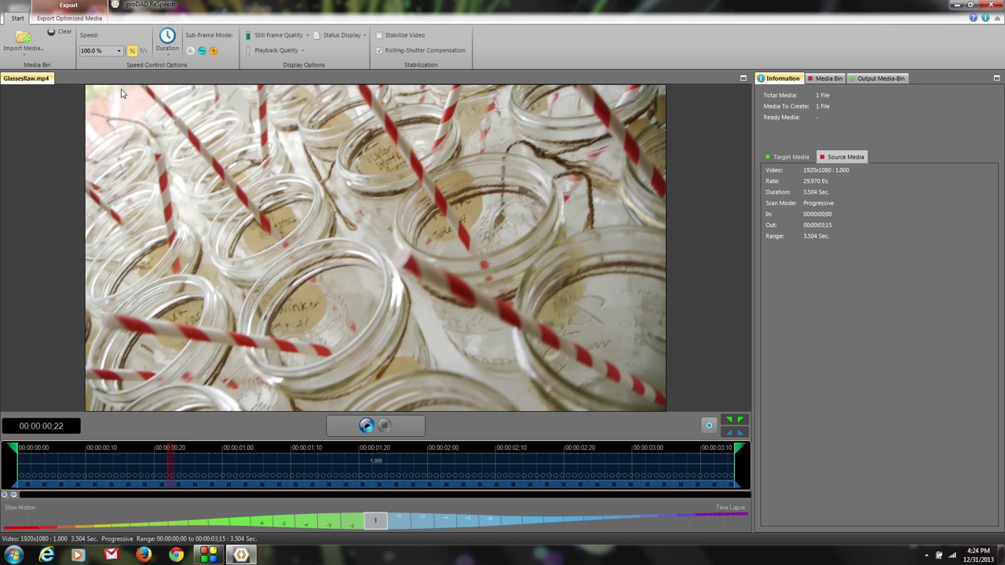
Try clip speeds of 20% and 700%, and reset the clip to its original speed of 100%
click(118, 50)
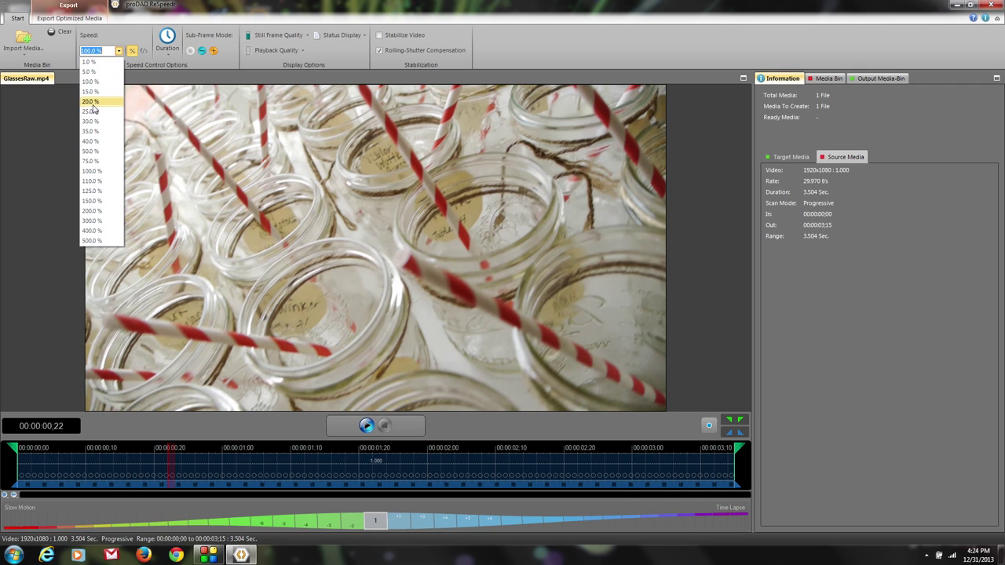
click(208, 191)
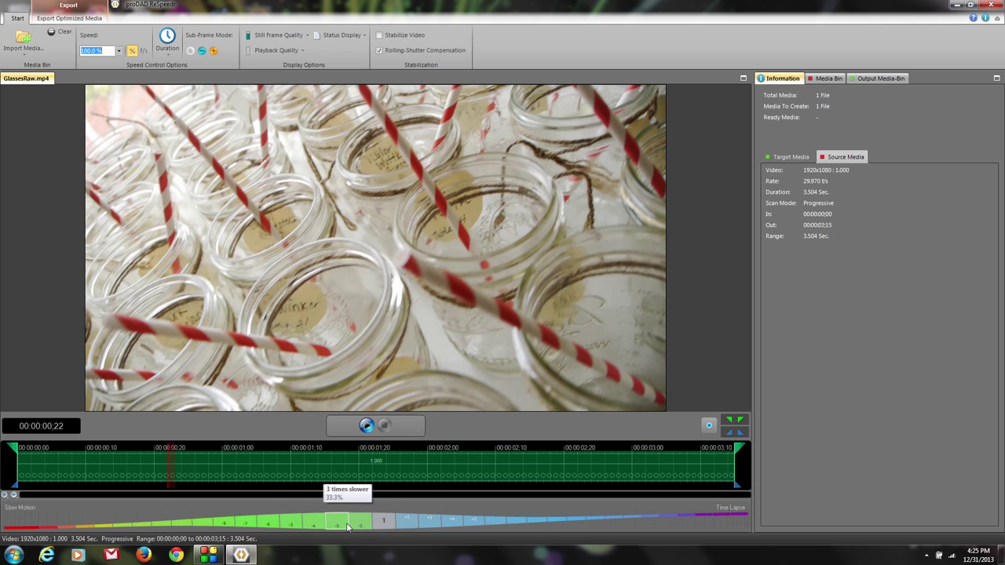
click(305, 524)
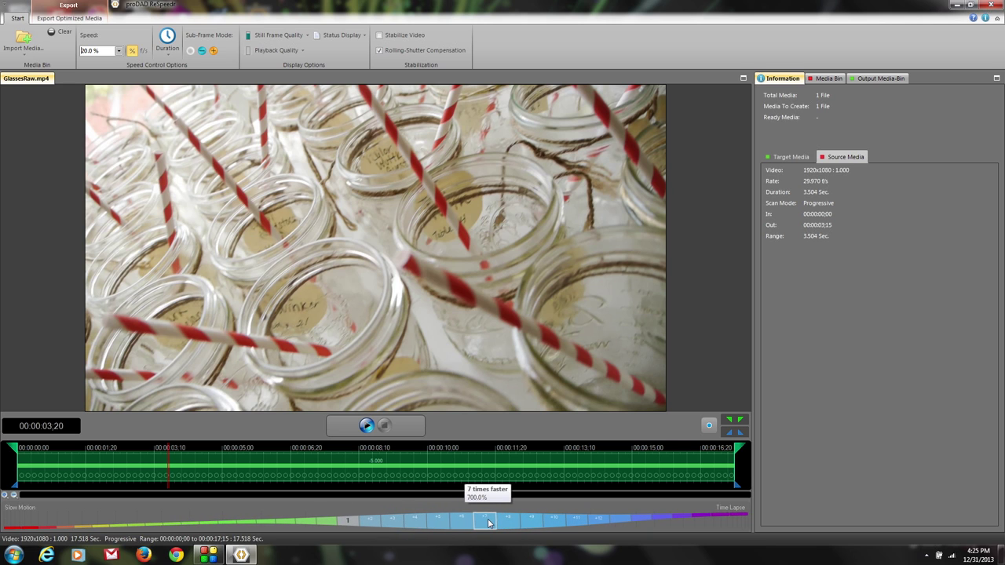
click(485, 523)
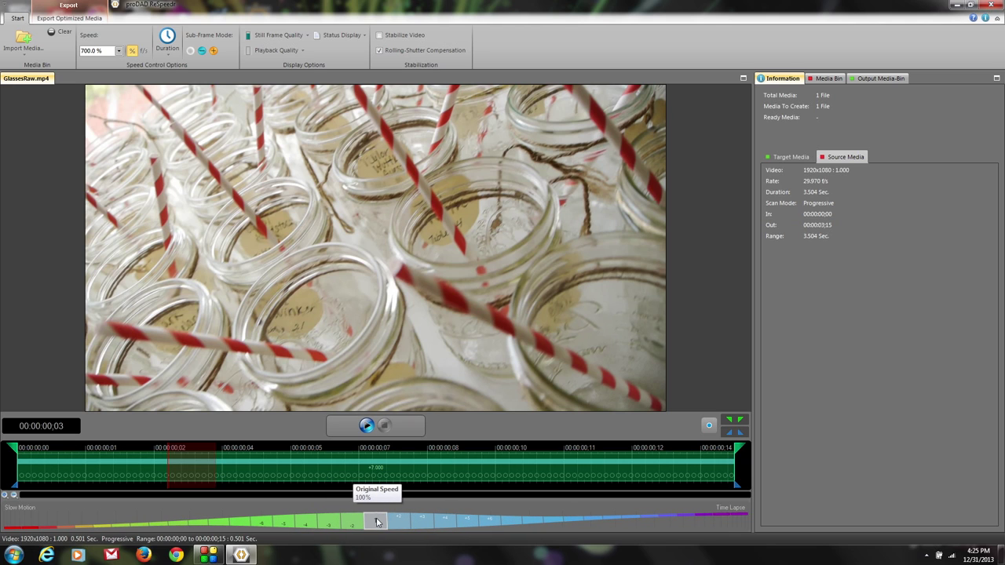
click(377, 522)
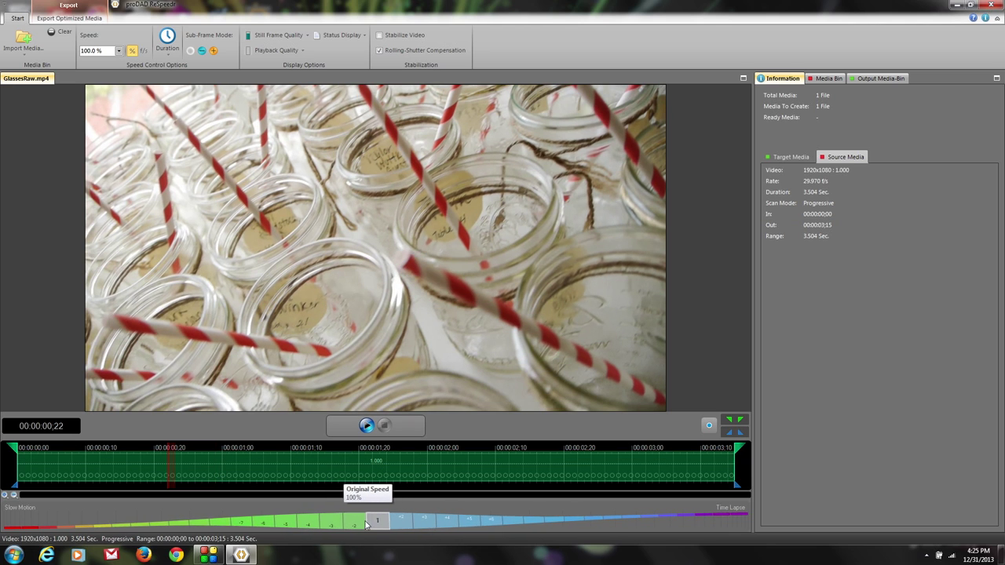
Slow the clip to 20% speed (5 times slower) and display the target media information
click(298, 524)
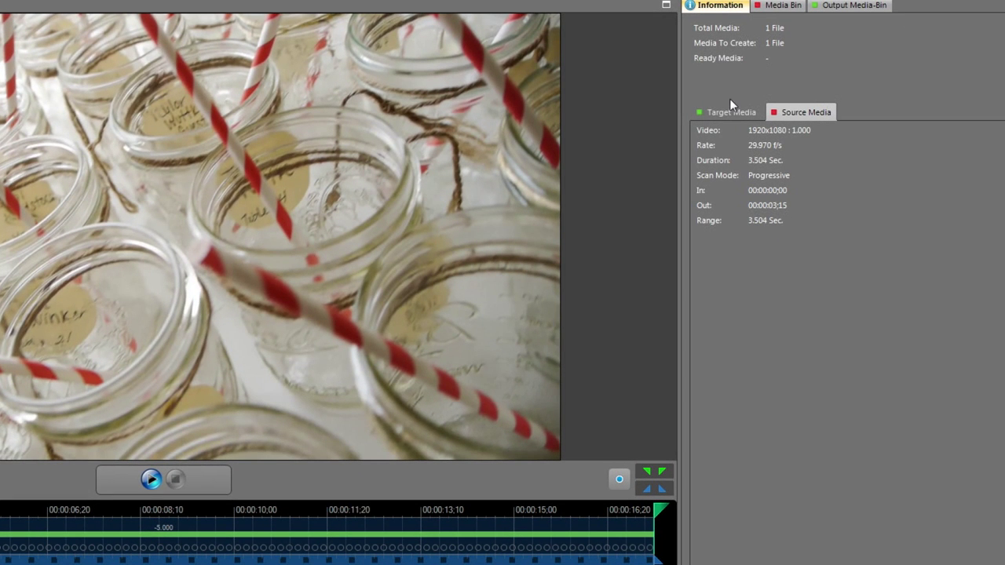
click(736, 112)
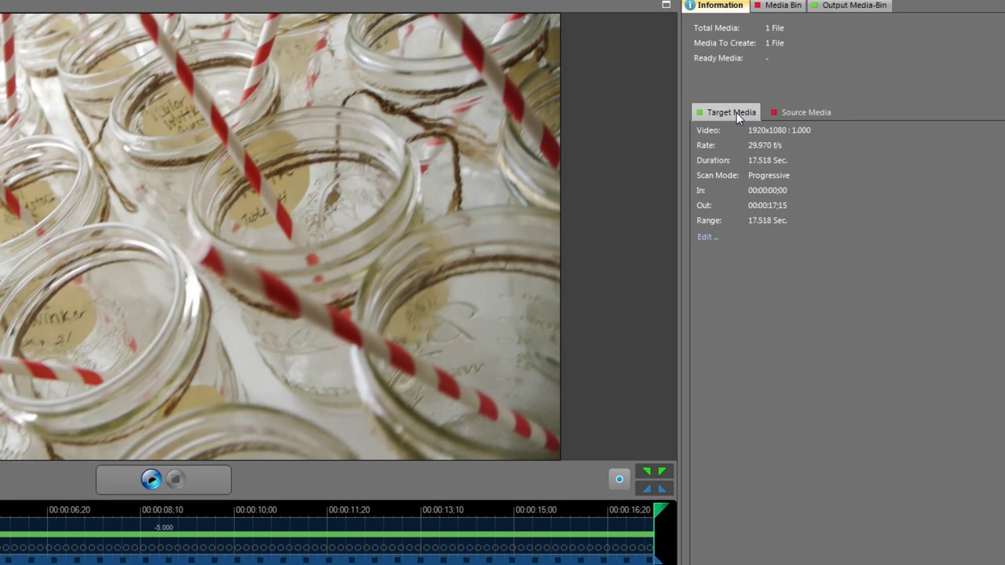
Edit the target media settings, look through the custom frame-rate choices, and apply "Use of original frame-rate"
click(706, 240)
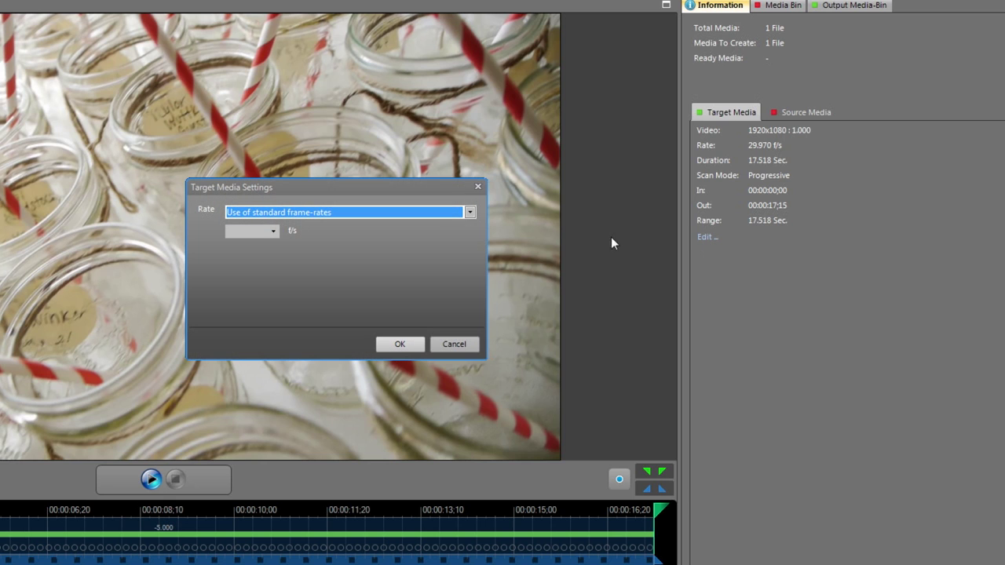
click(377, 214)
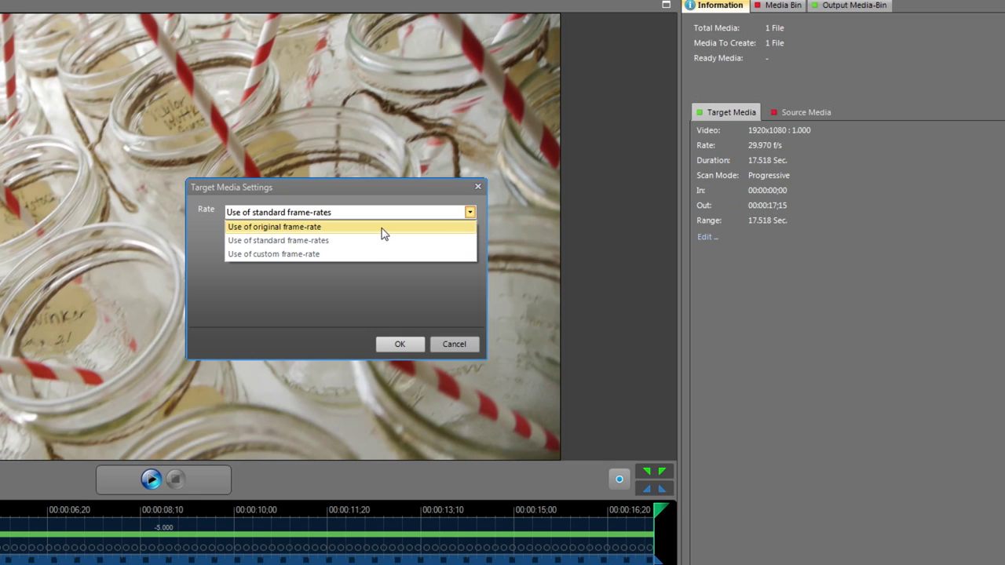
click(343, 254)
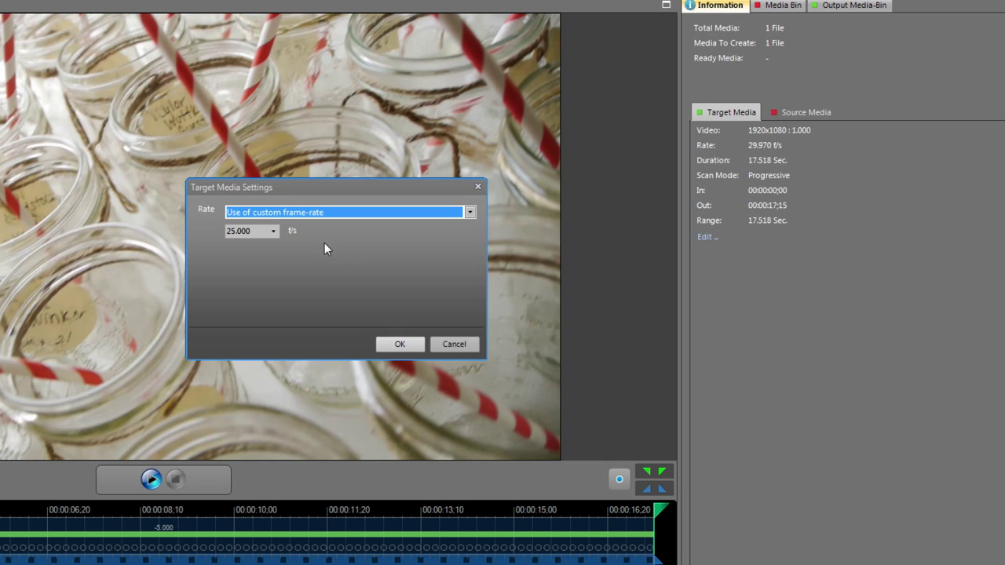
click(273, 231)
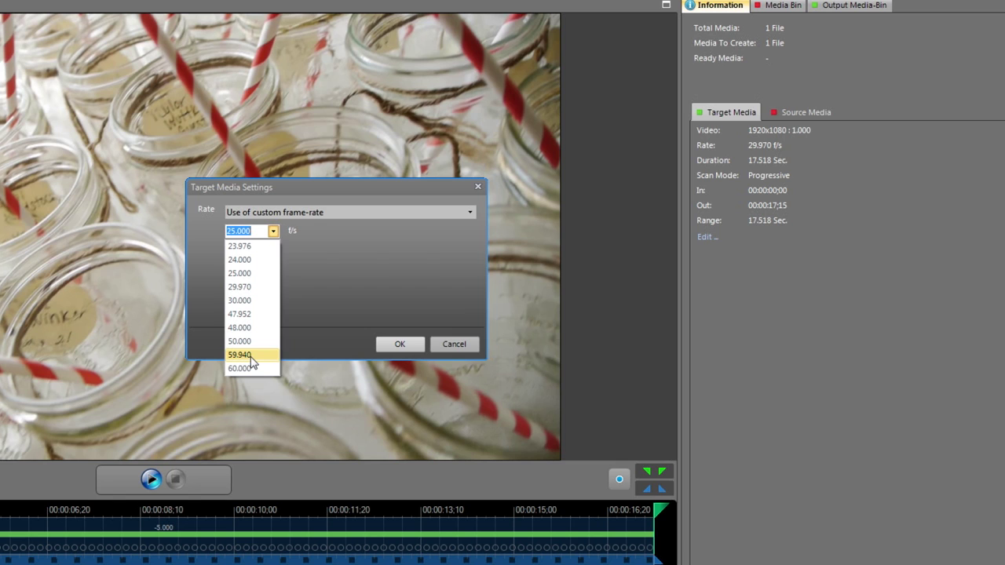
click(382, 232)
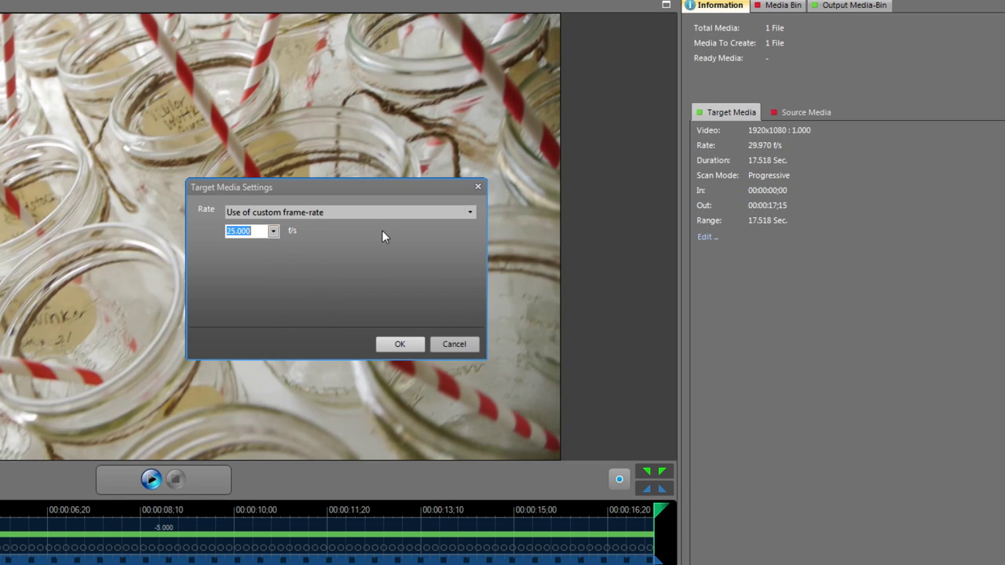
click(372, 213)
click(339, 228)
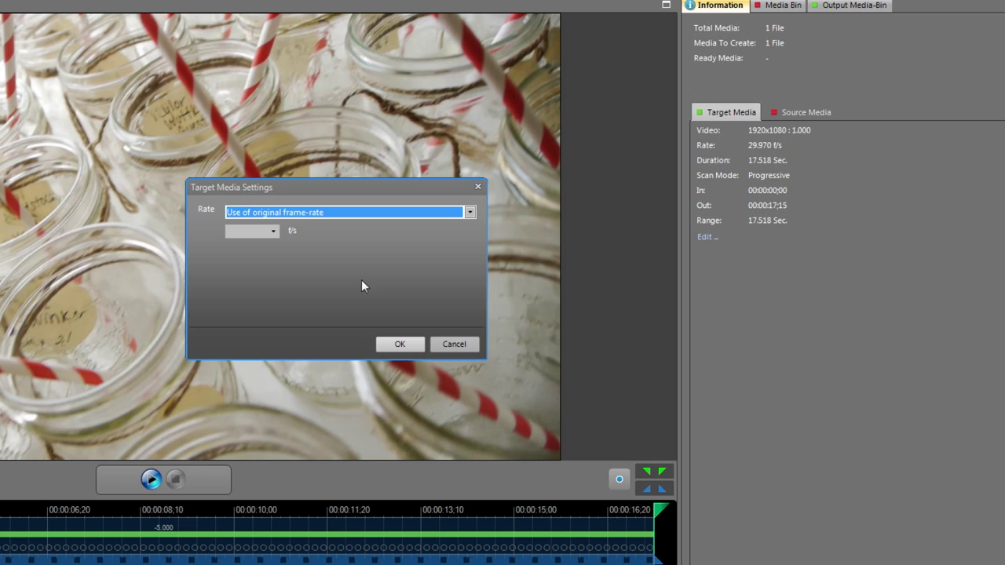
click(398, 344)
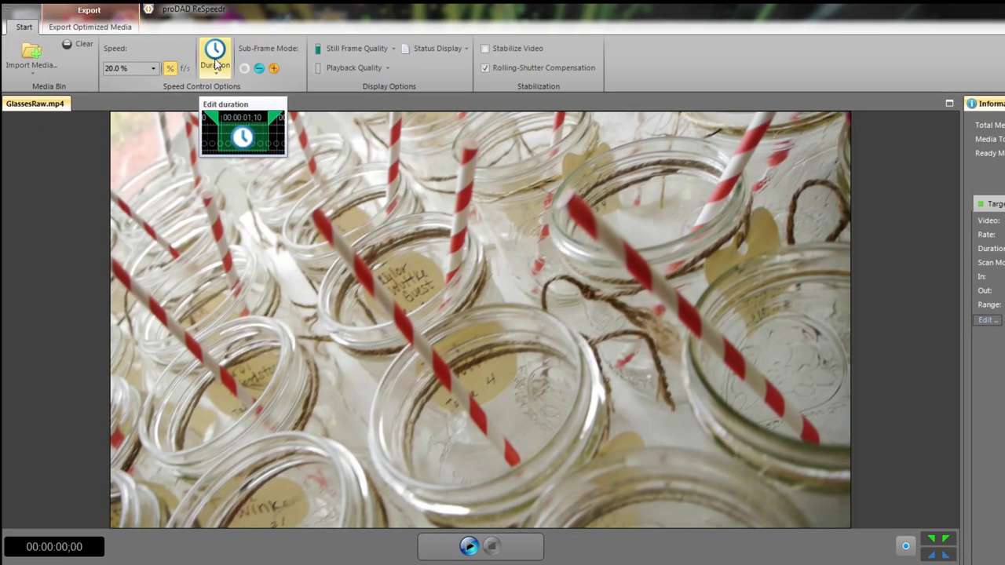
Set the clip's target duration to 00:00:10:00 and choose the high-quality Optical-Flow sub-frame mode
click(216, 59)
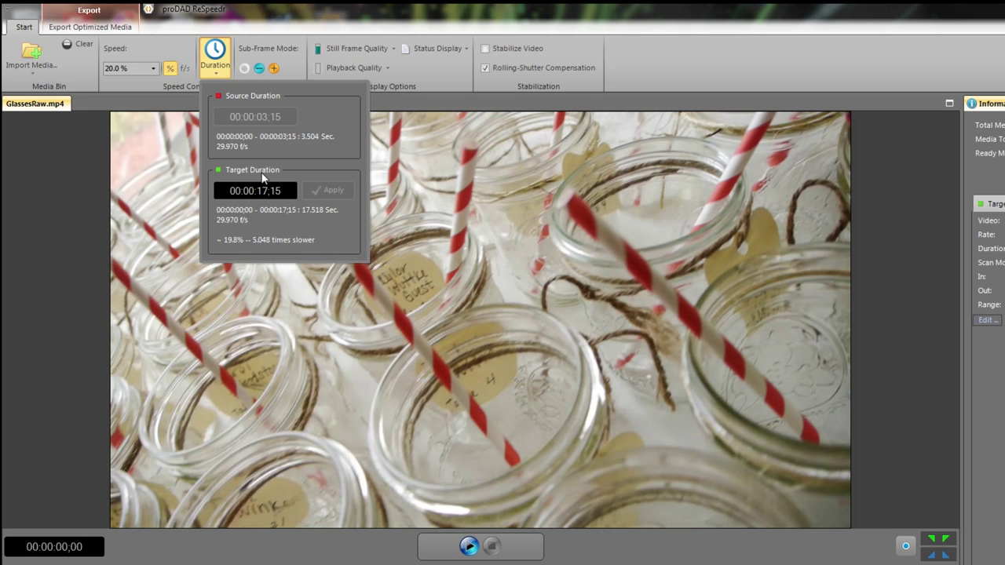
drag(265, 191, 281, 191)
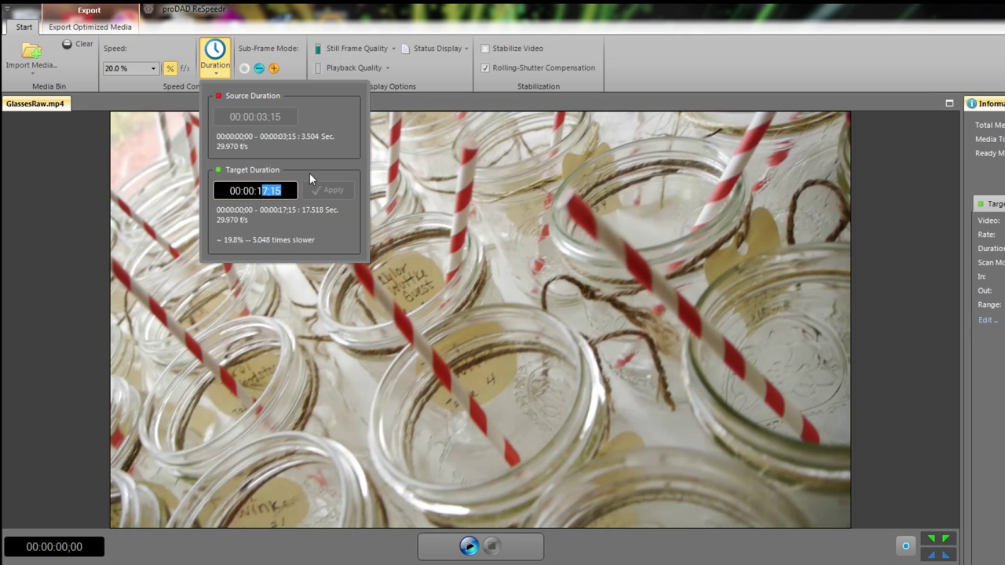
text(1)
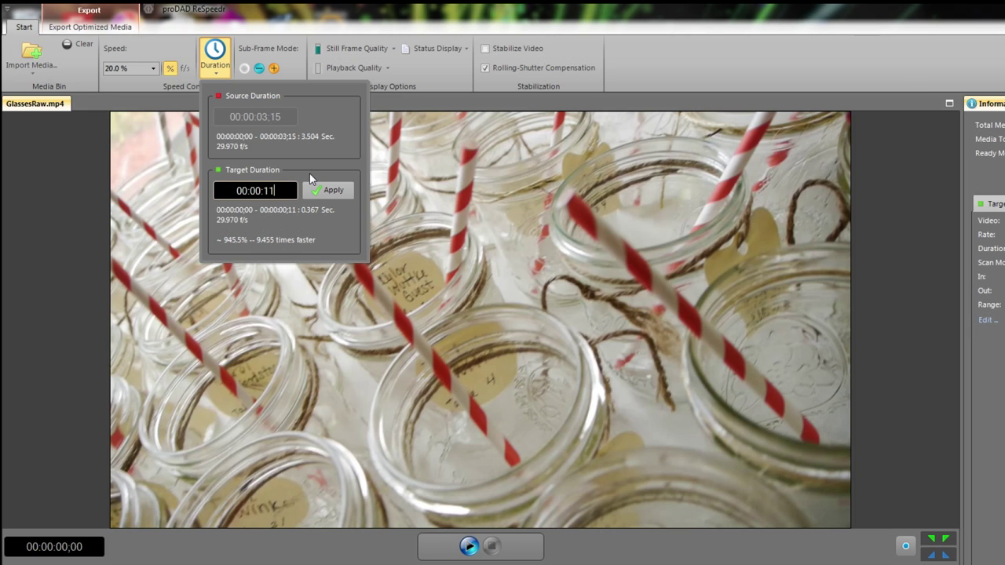
key(BackSpace)
text(0:00)
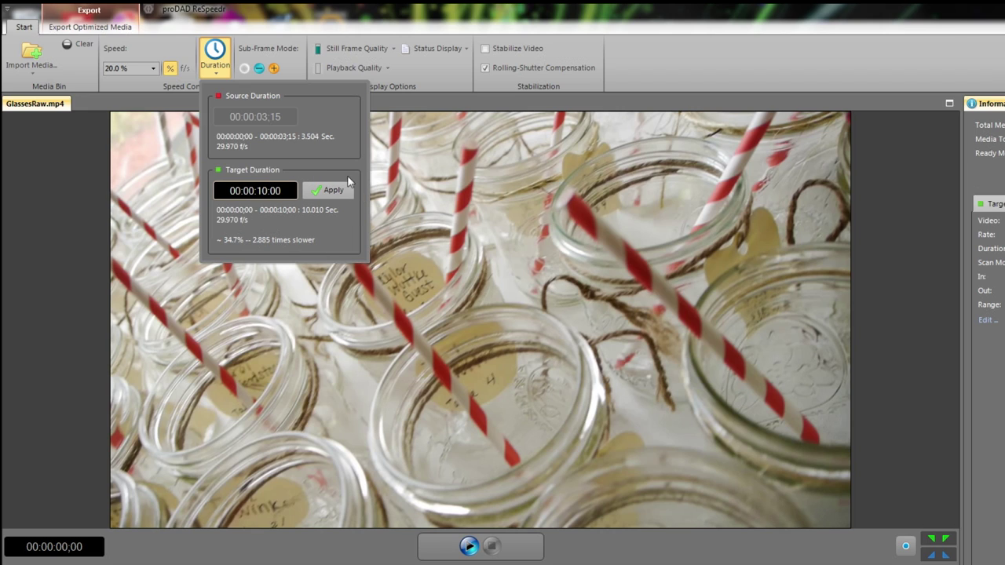
click(334, 189)
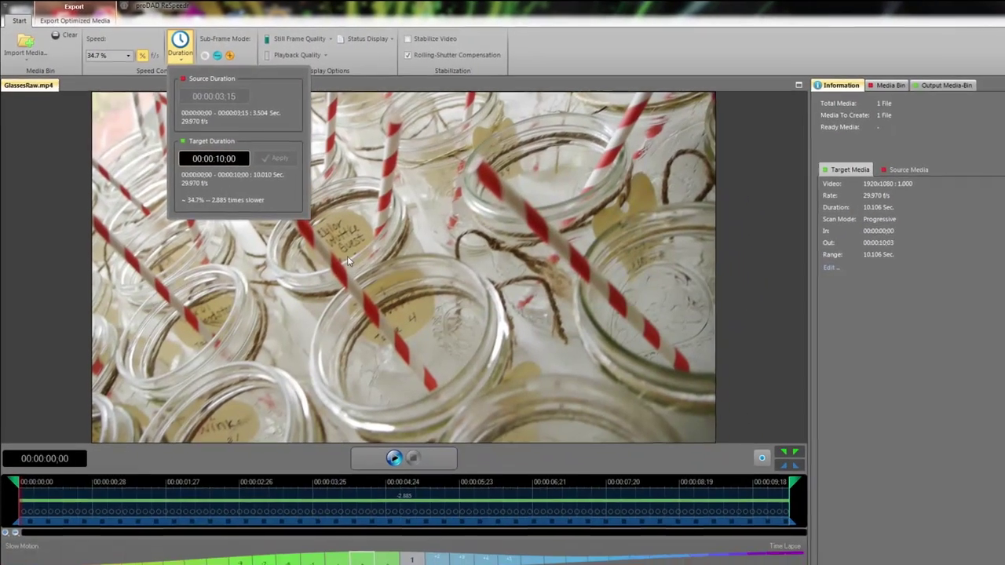
click(828, 251)
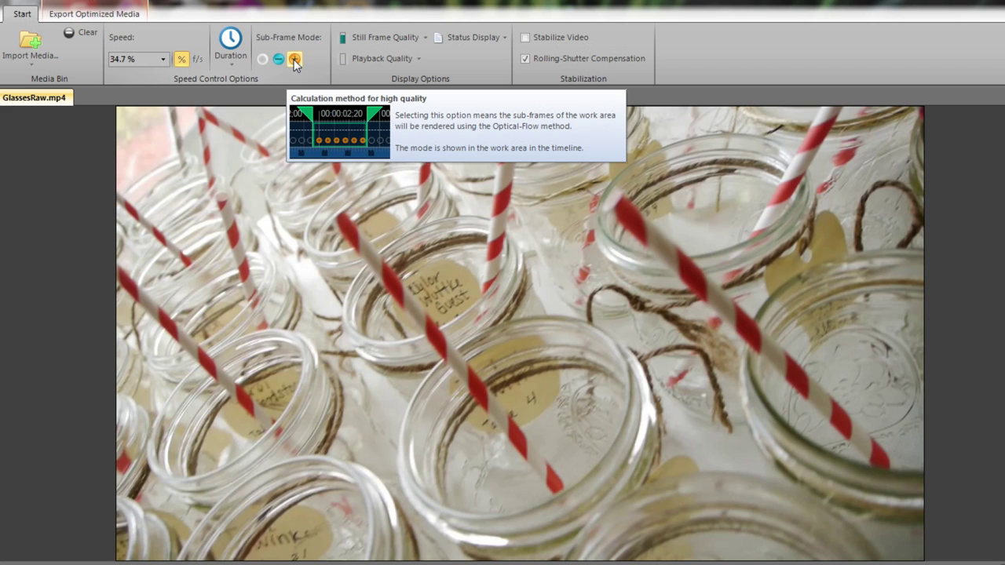
click(294, 59)
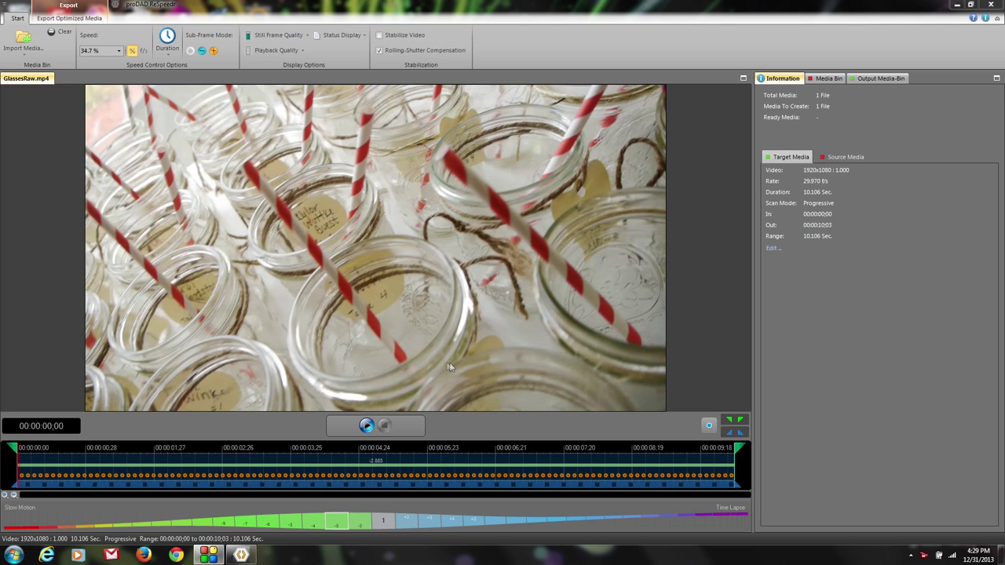
Look through the export compression qualities and choose Medium (recommended)
click(78, 20)
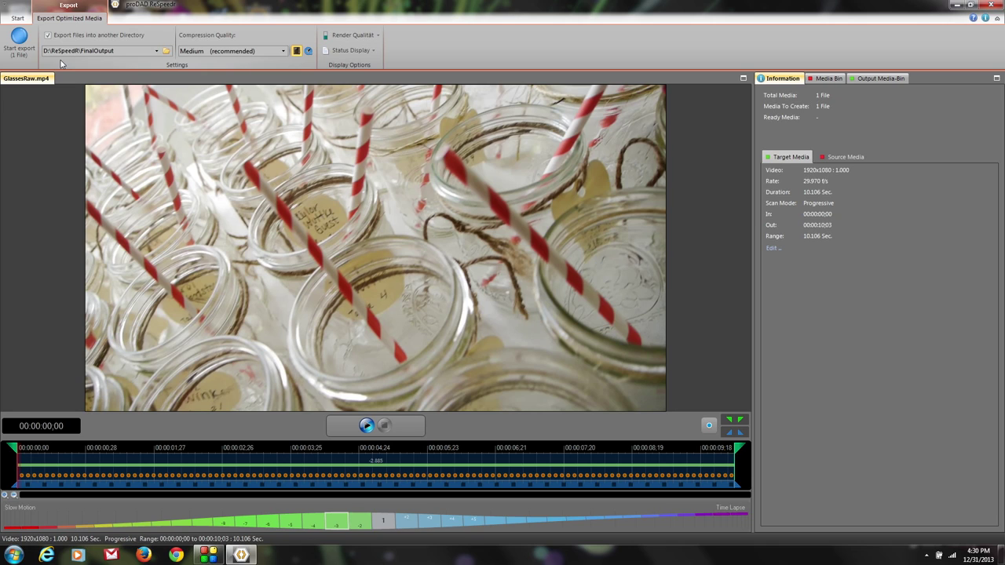
click(198, 52)
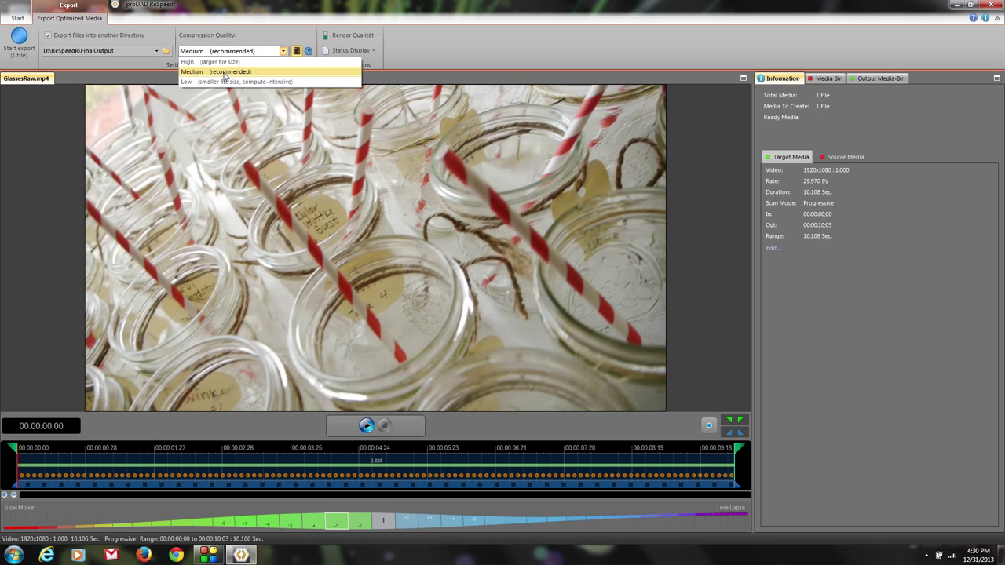
click(226, 71)
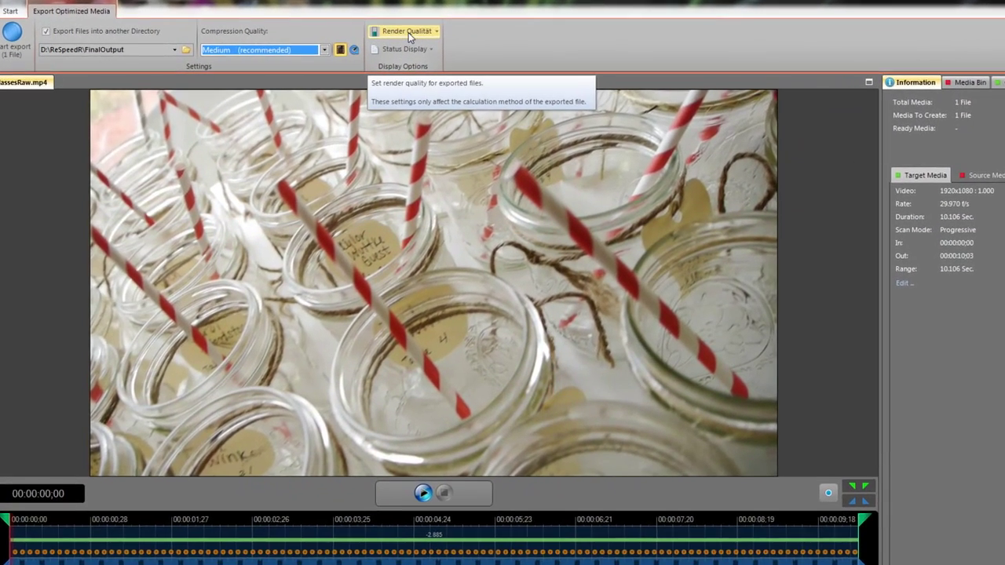
Raise the export's Optical Flow render quality to five stars, save the setting, and start exporting to D:\ReSpeedR\FinalOutput
click(408, 32)
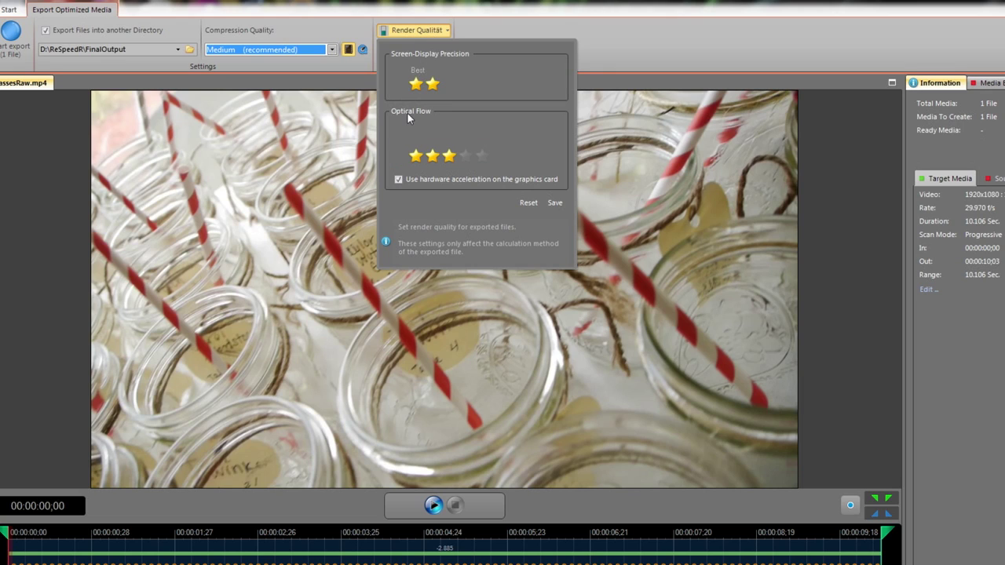
click(481, 157)
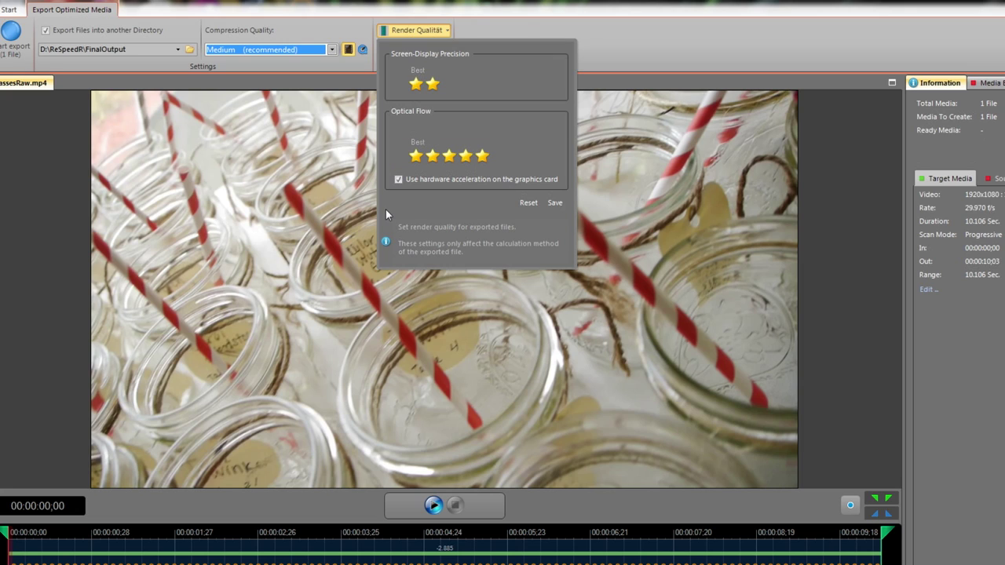
click(554, 204)
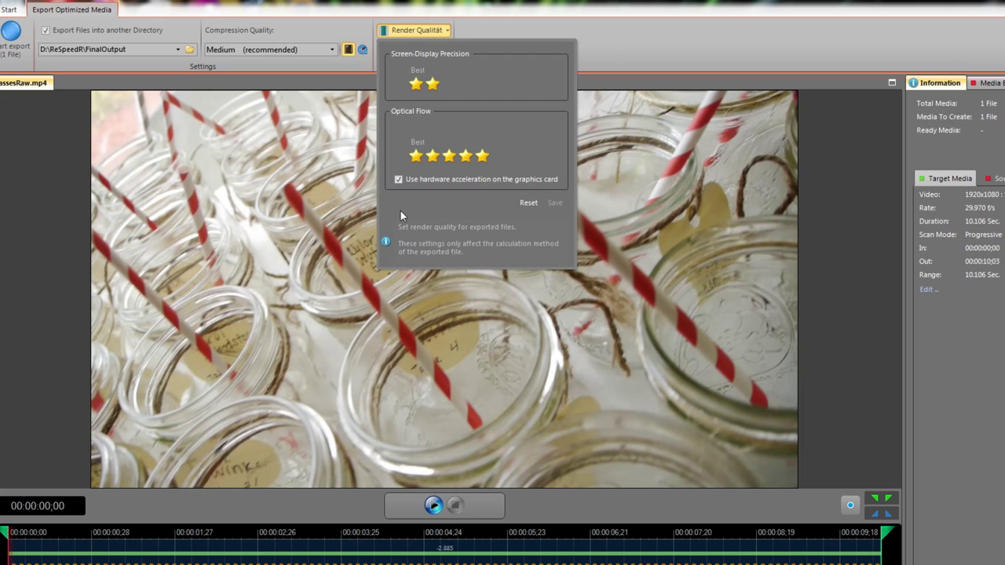
click(299, 272)
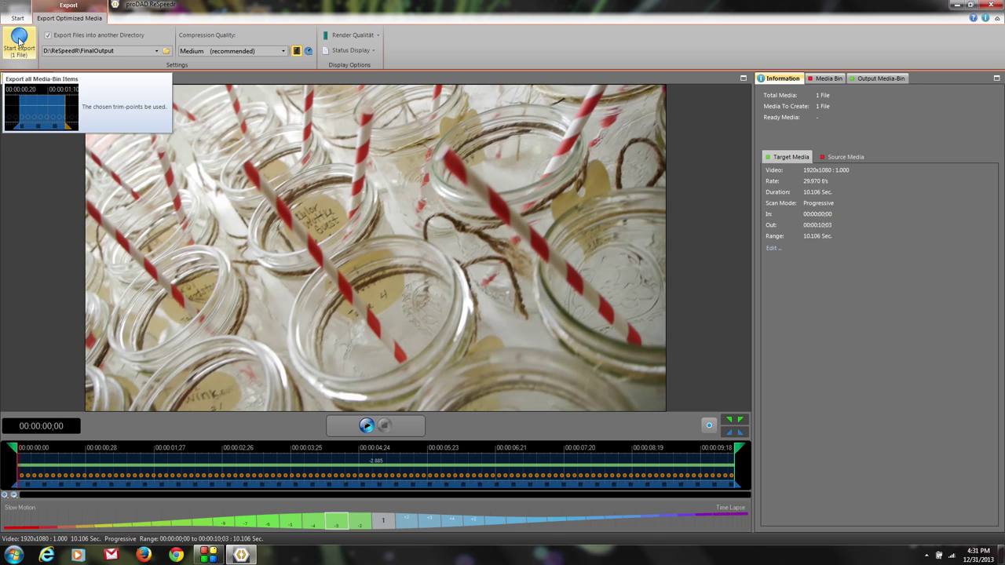
click(19, 40)
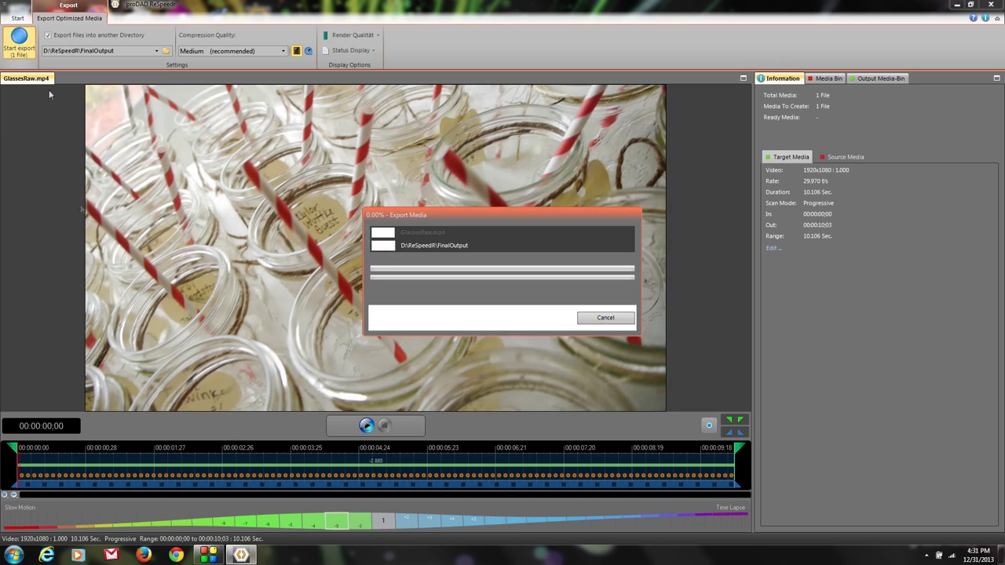
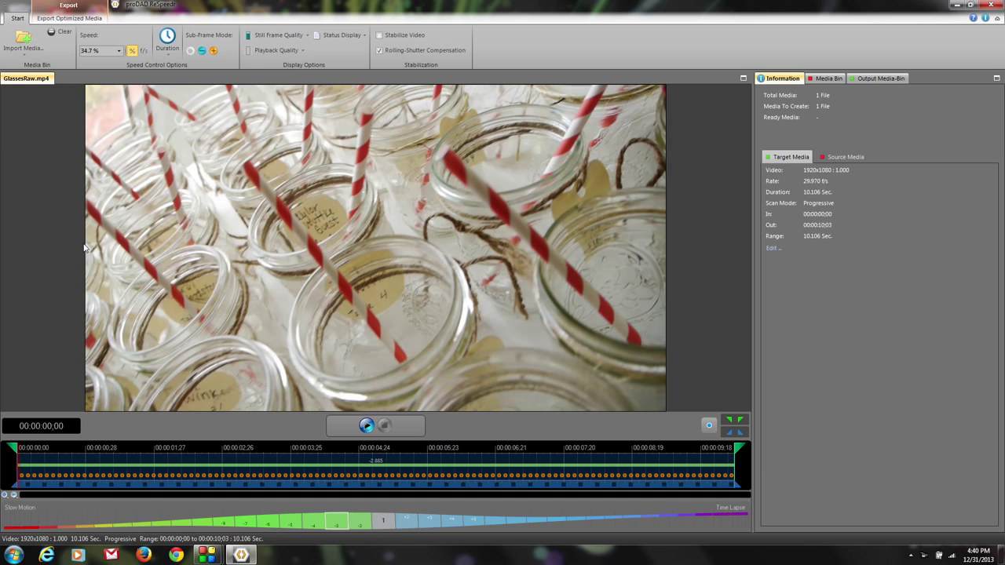
Slow the glasses clip to 3.0% speed, 33 times slower
click(119, 50)
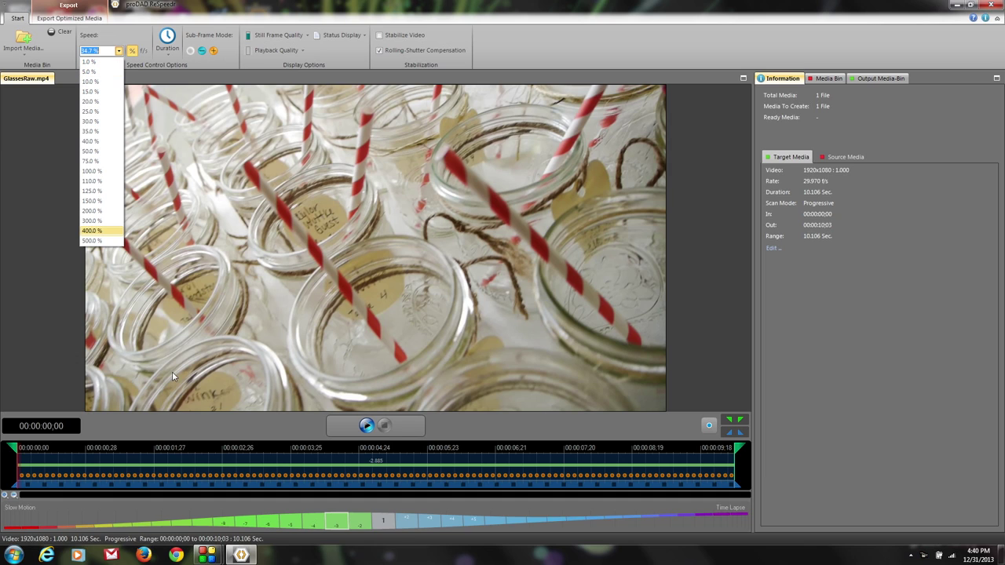
click(318, 525)
drag(309, 526, 61, 524)
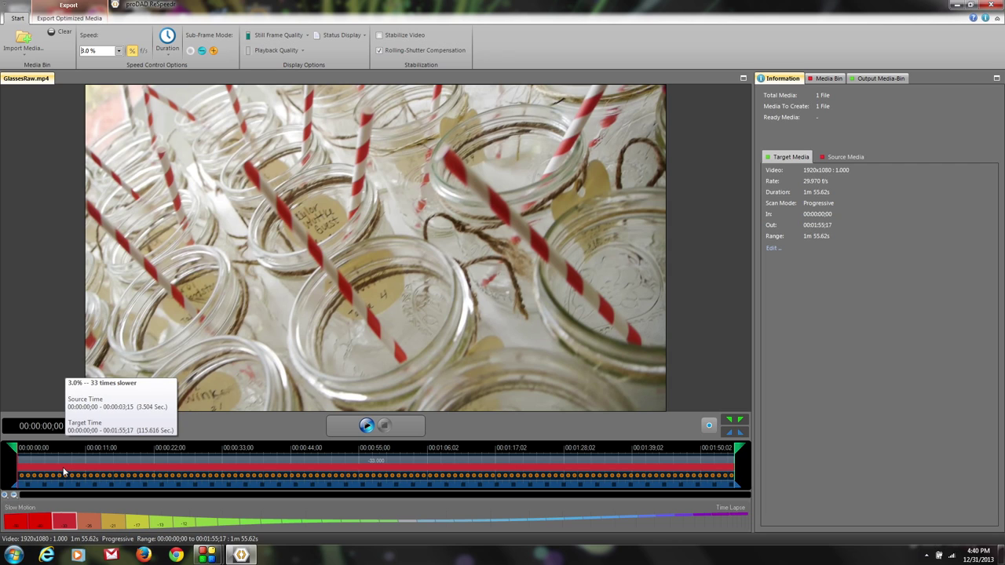
Change the export directory to D:\ReSpeedR\SuperSlow and start exporting the slowed clip
click(68, 22)
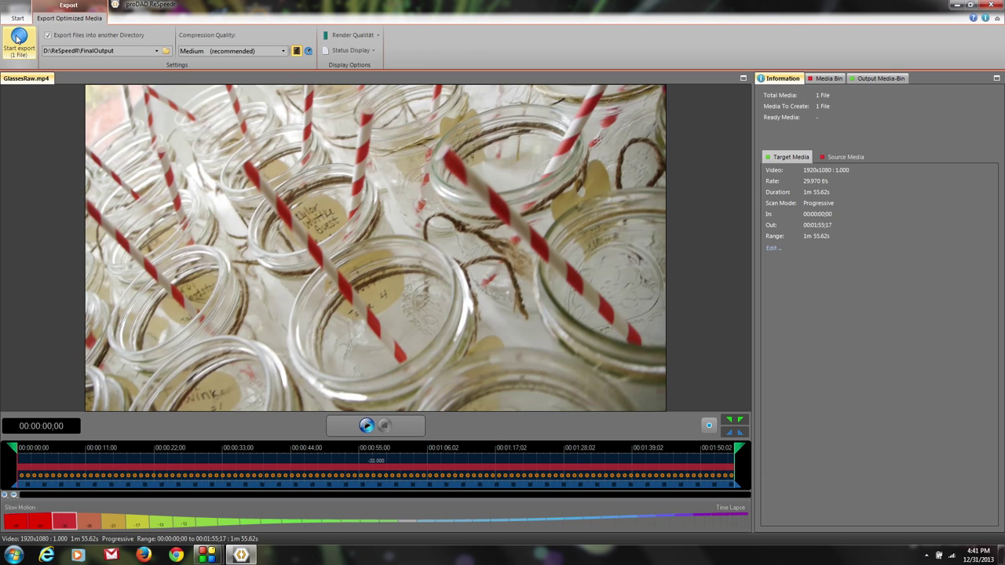
click(167, 51)
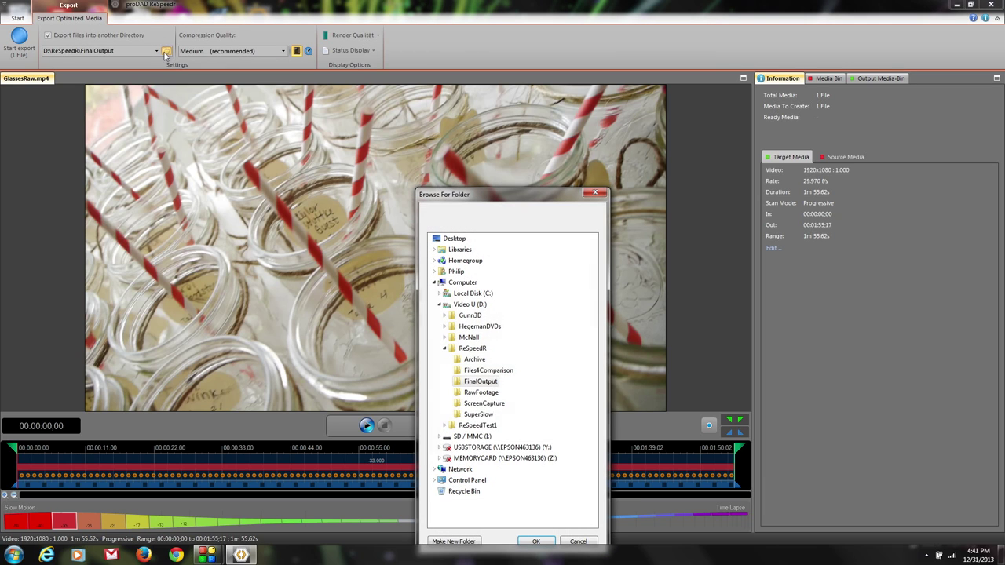
click(467, 416)
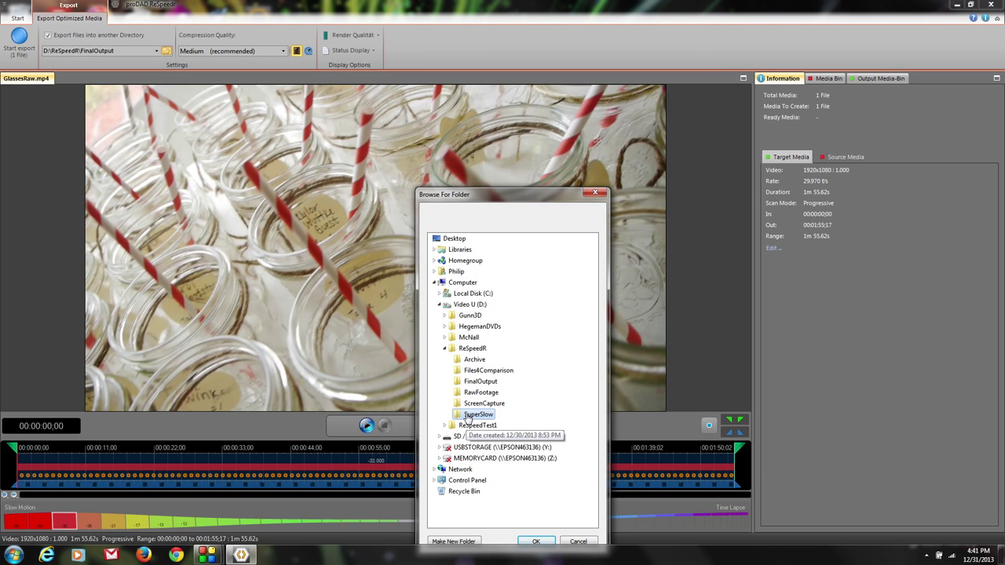
click(537, 542)
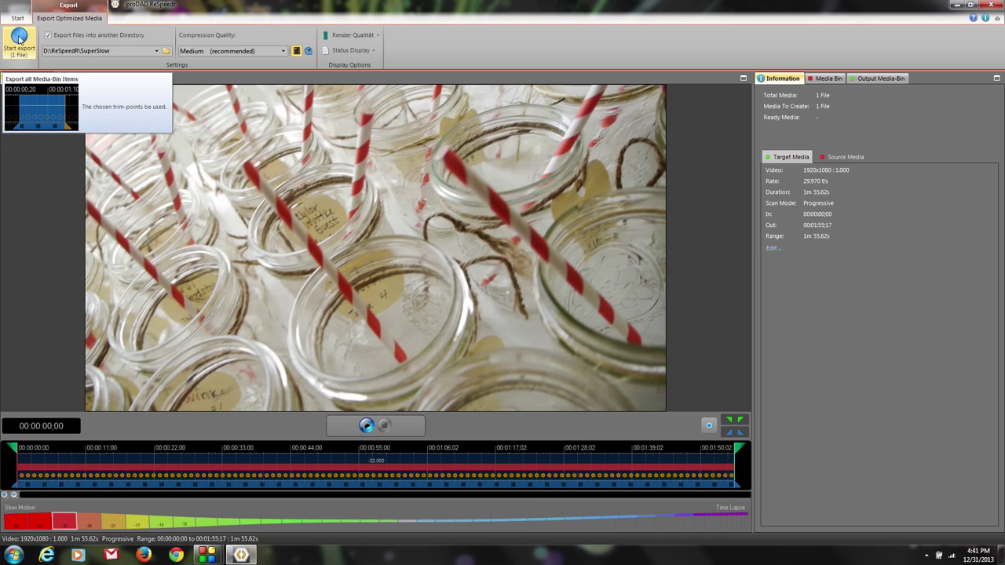
click(20, 39)
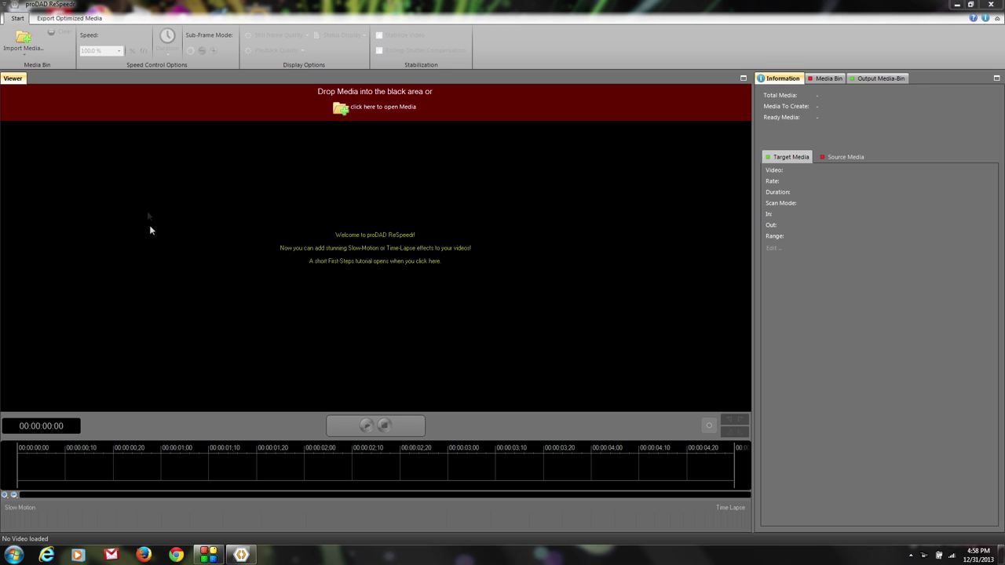
Load ReSpeed1 Raw.MTS from the RawFootage folder and preview its playback
click(340, 109)
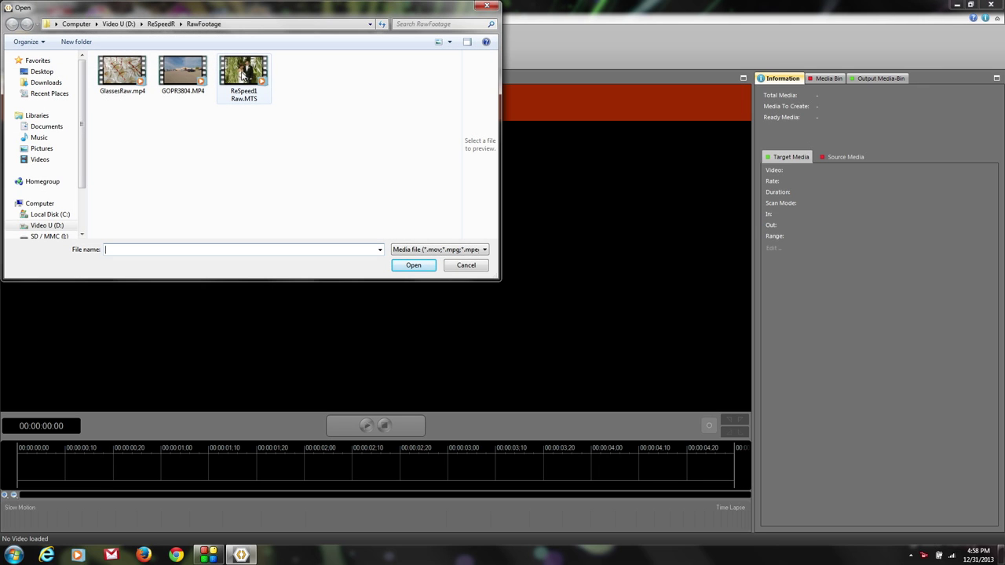
click(243, 75)
click(412, 265)
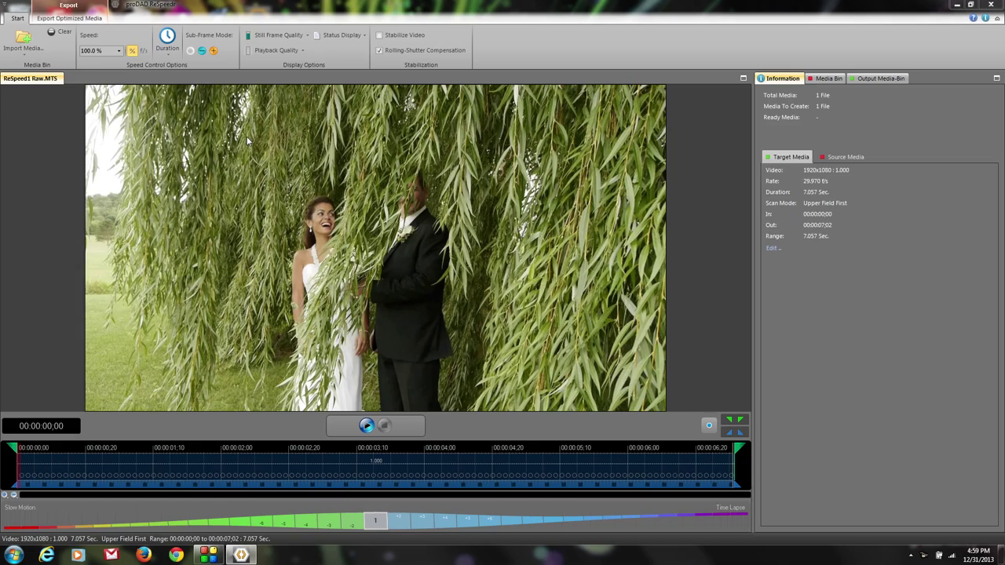
click(364, 425)
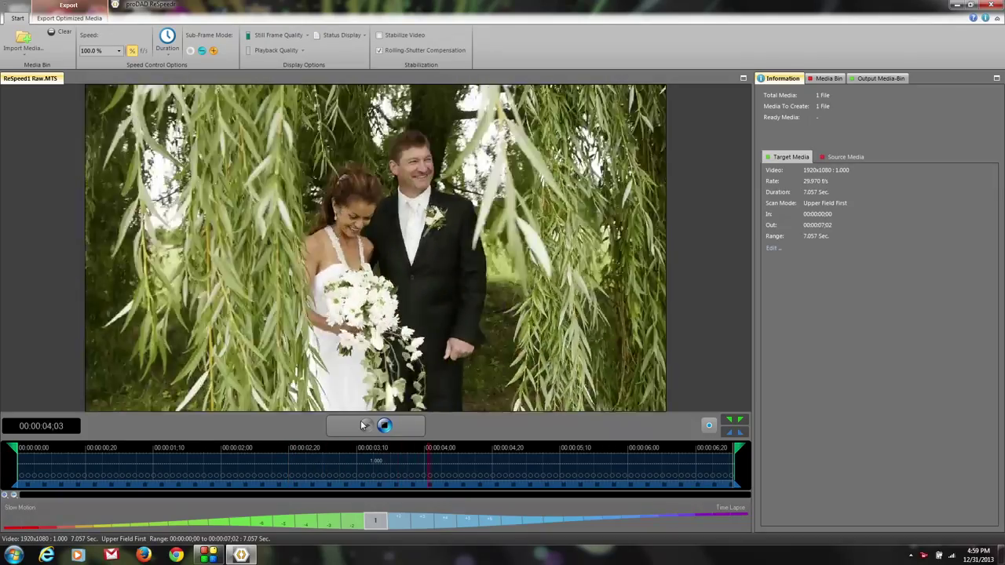
click(244, 448)
click(366, 428)
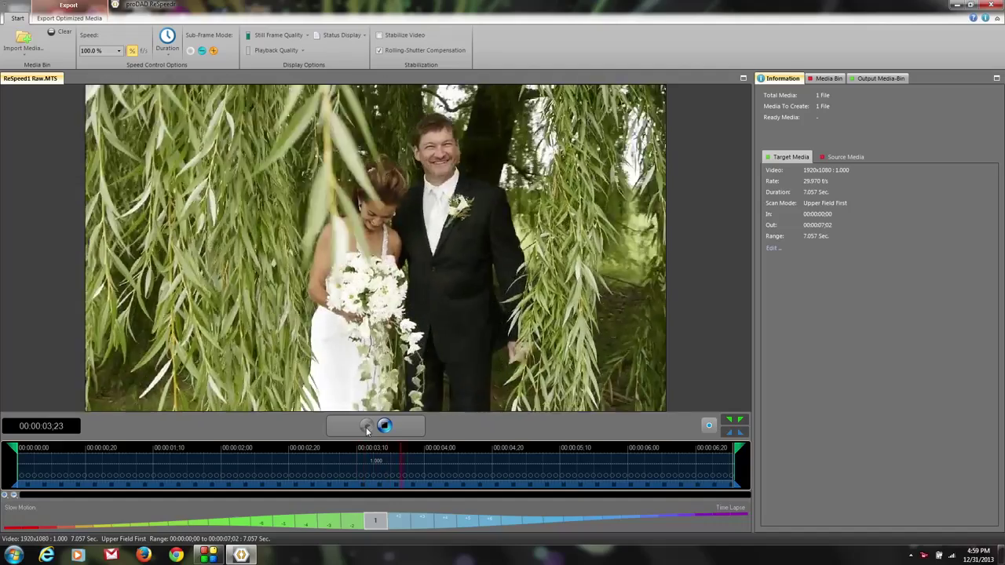
click(385, 426)
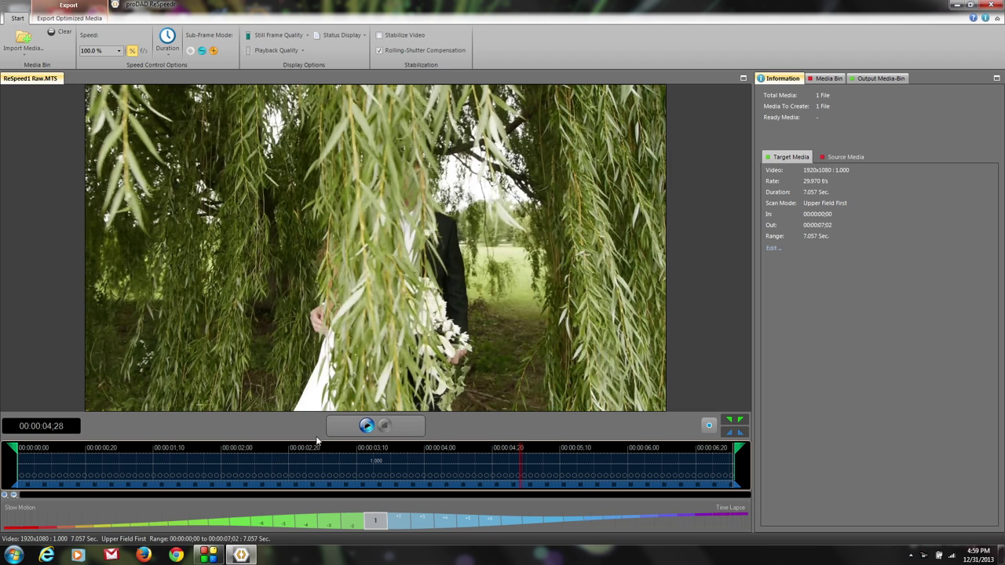
Find the frame at 00:00:01;28 and set it as the start of the work area
click(260, 448)
click(254, 447)
click(235, 446)
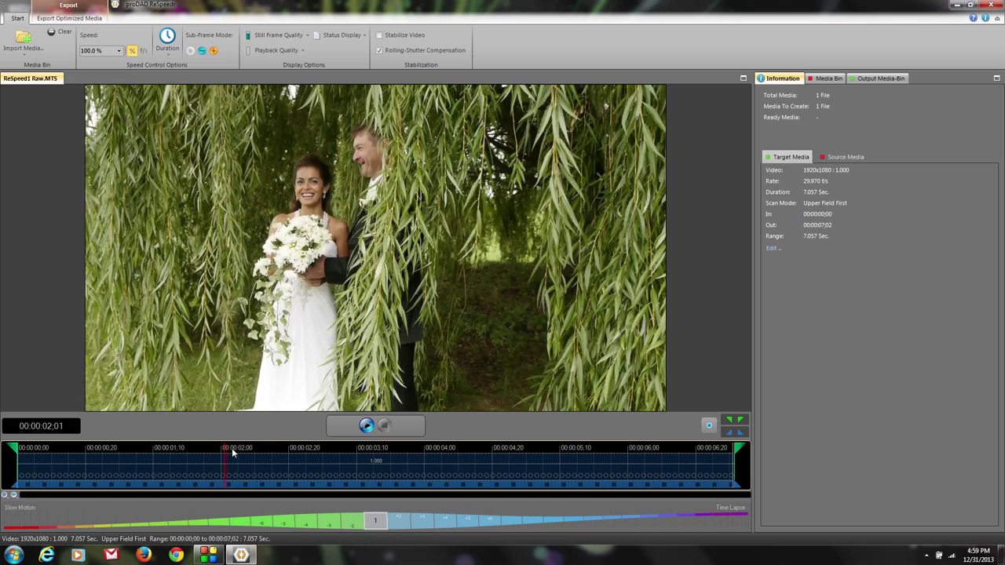
click(211, 448)
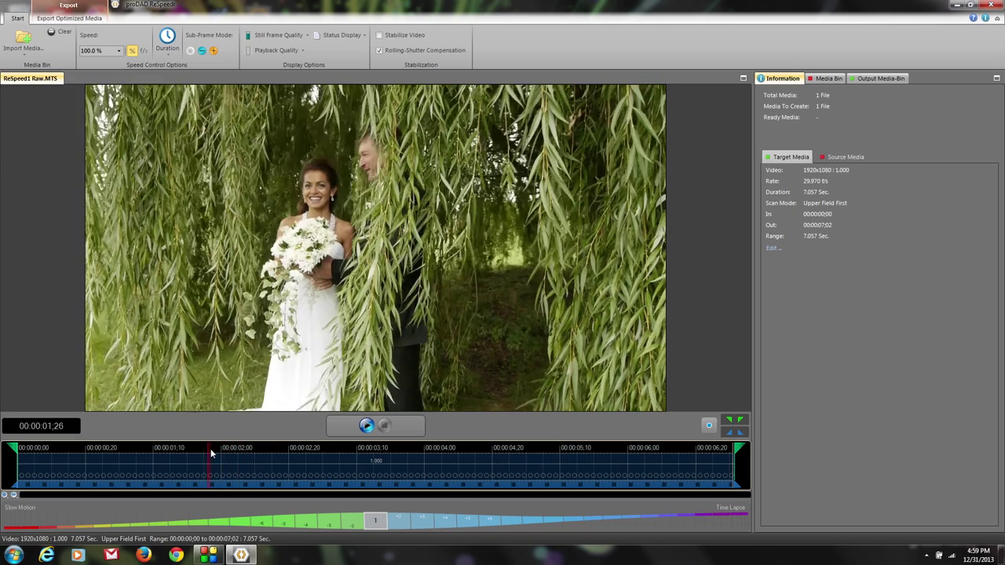
drag(223, 450, 218, 449)
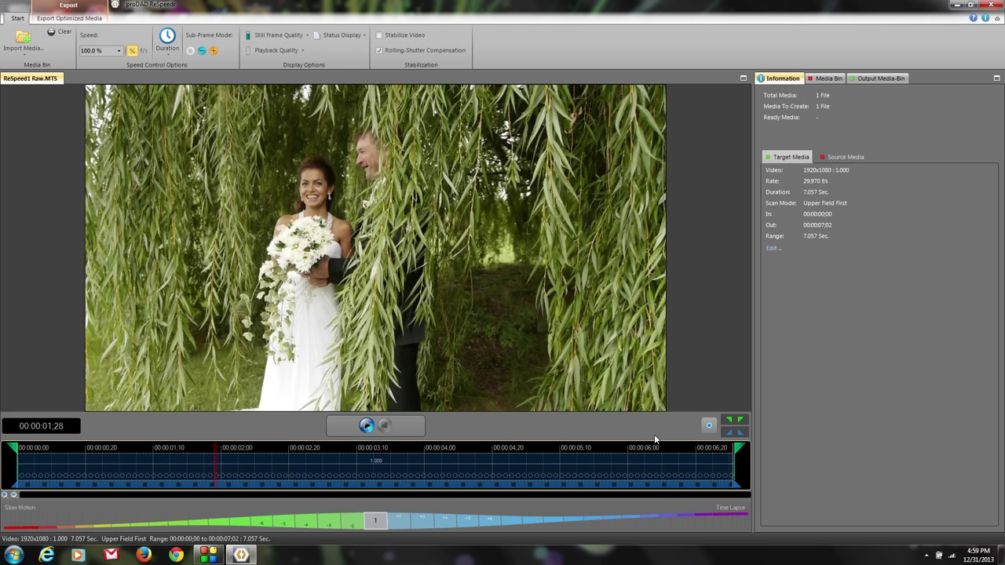
click(730, 422)
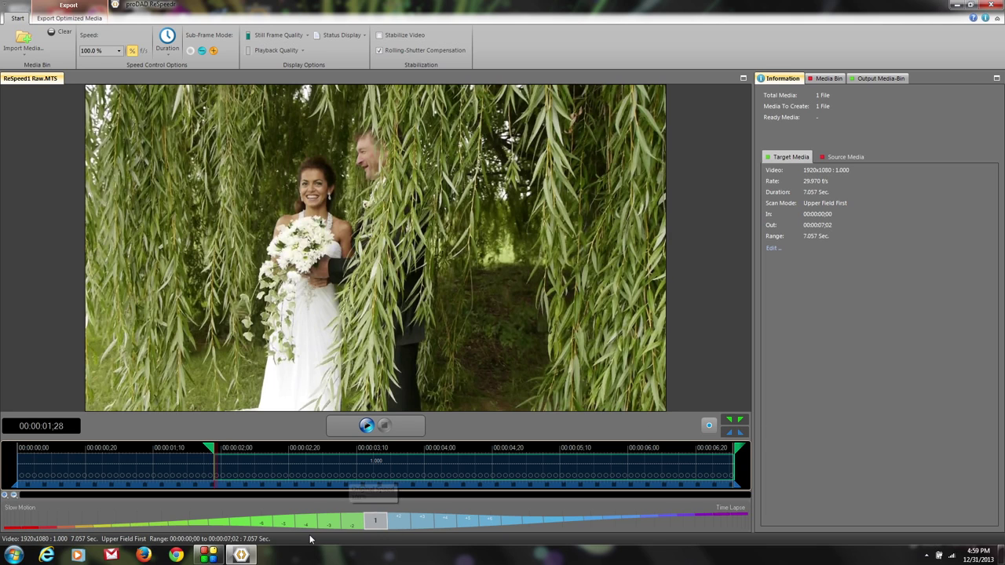
Find the frame at 00:00:03;19 and set it as the end of the work area
click(367, 426)
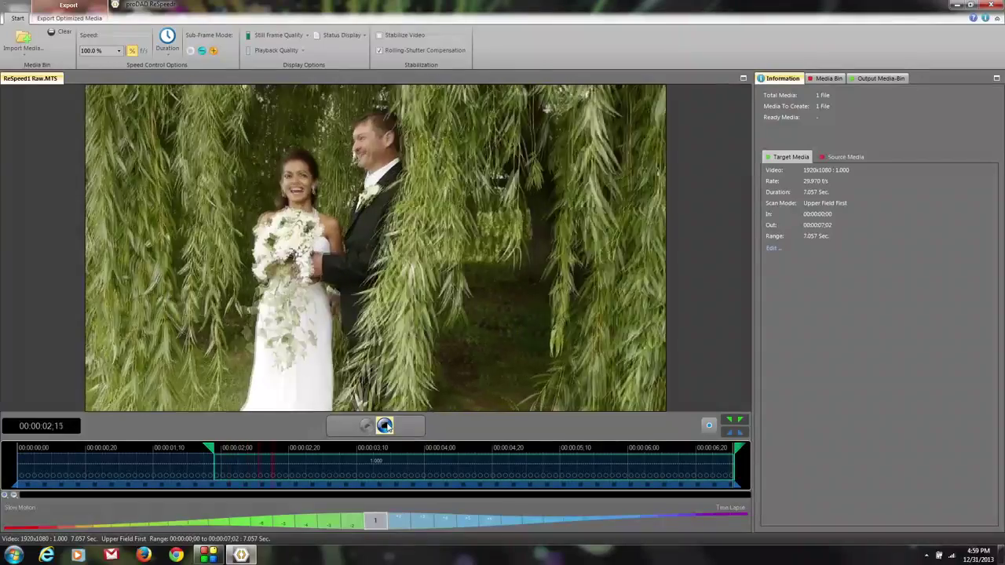
click(384, 426)
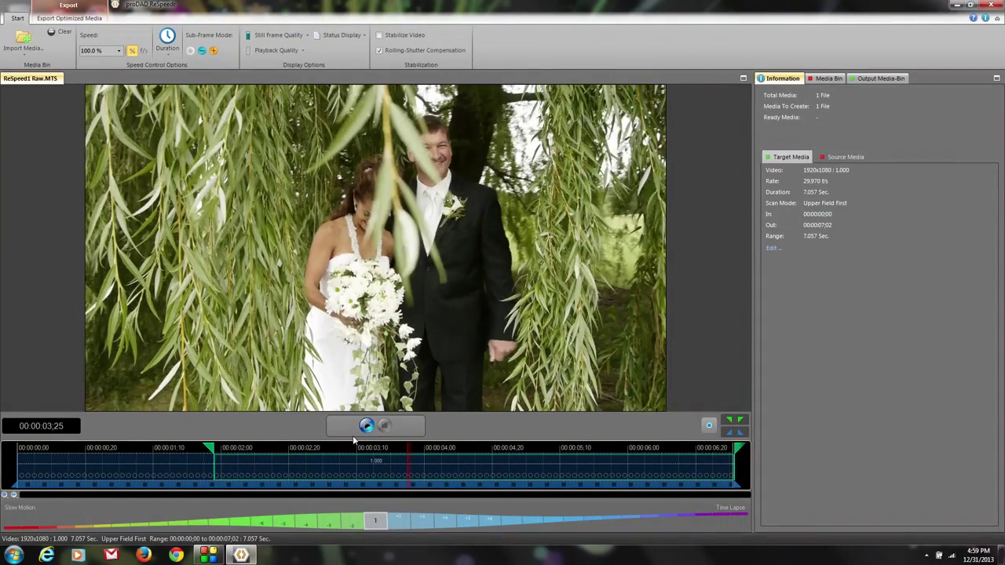
click(398, 458)
click(390, 458)
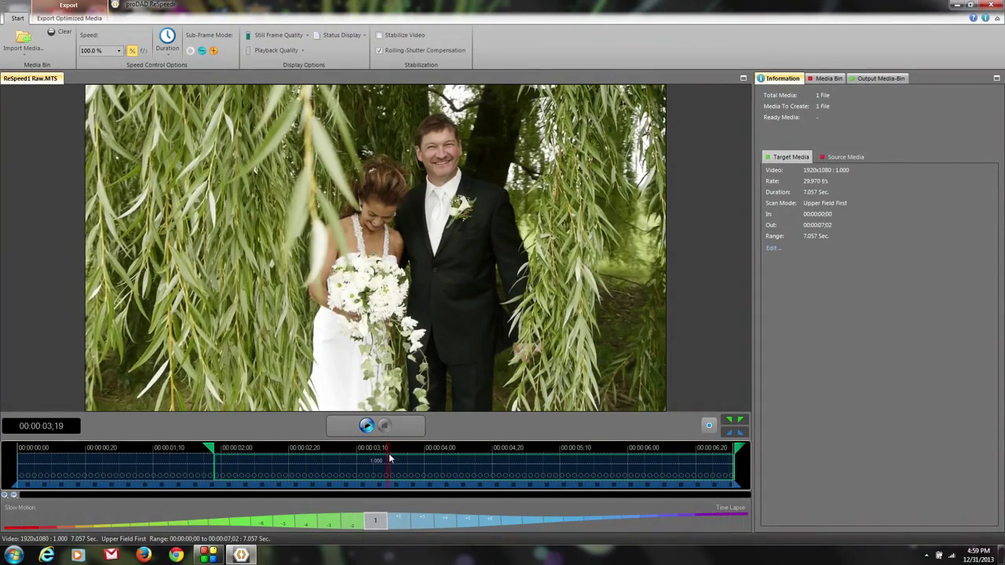
click(739, 421)
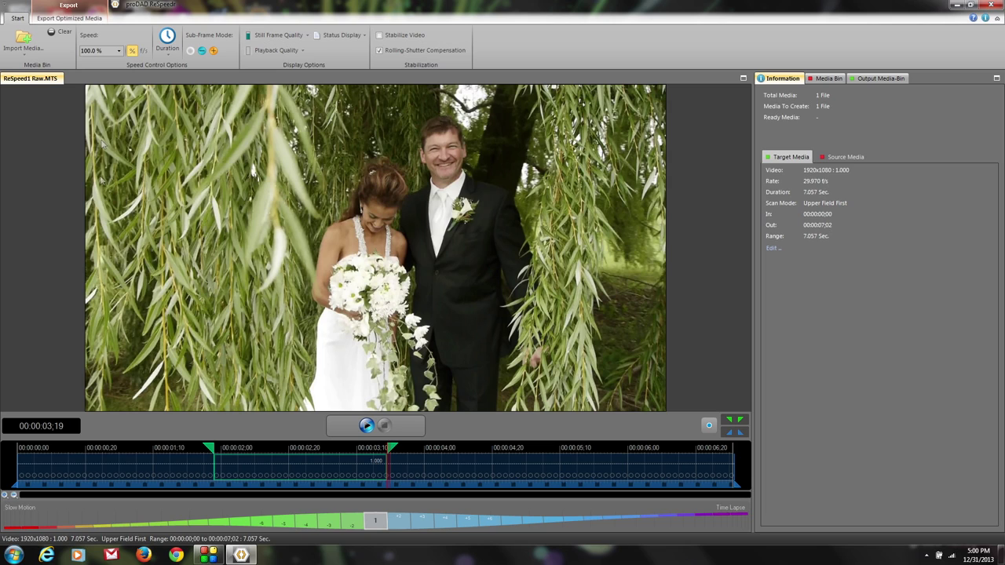
Slow the work area to 25.0% speed and enable video stabilization
click(119, 51)
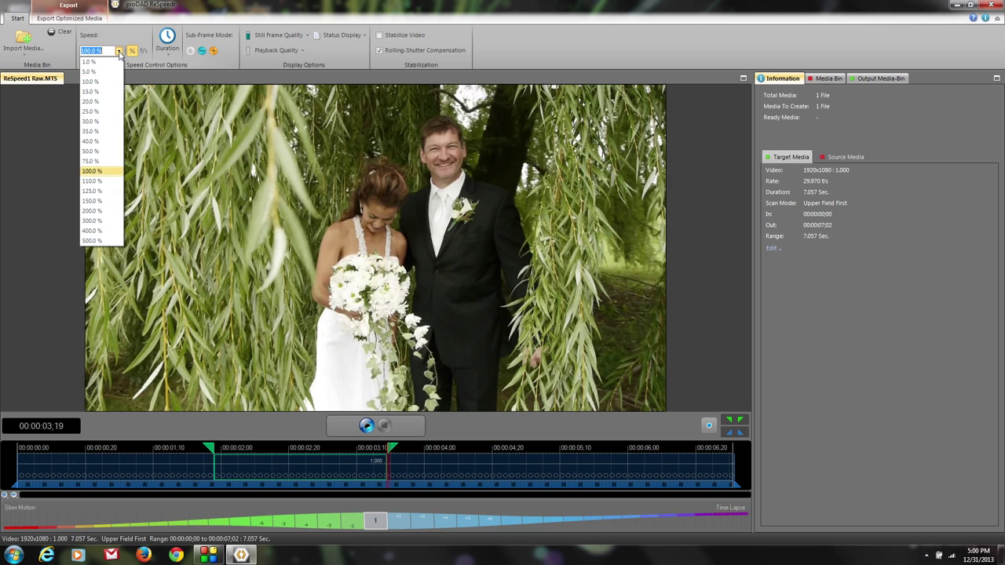
click(94, 112)
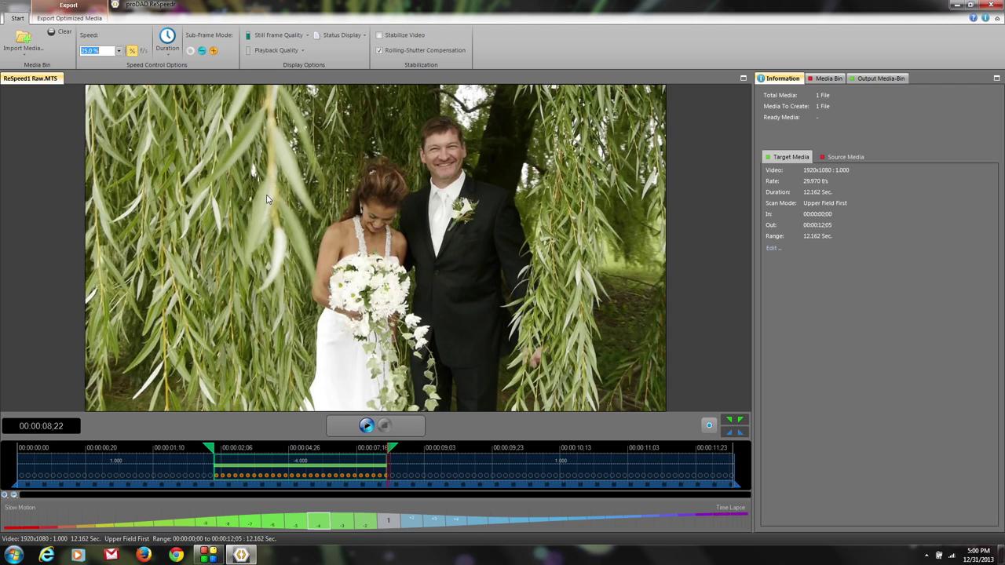
click(380, 36)
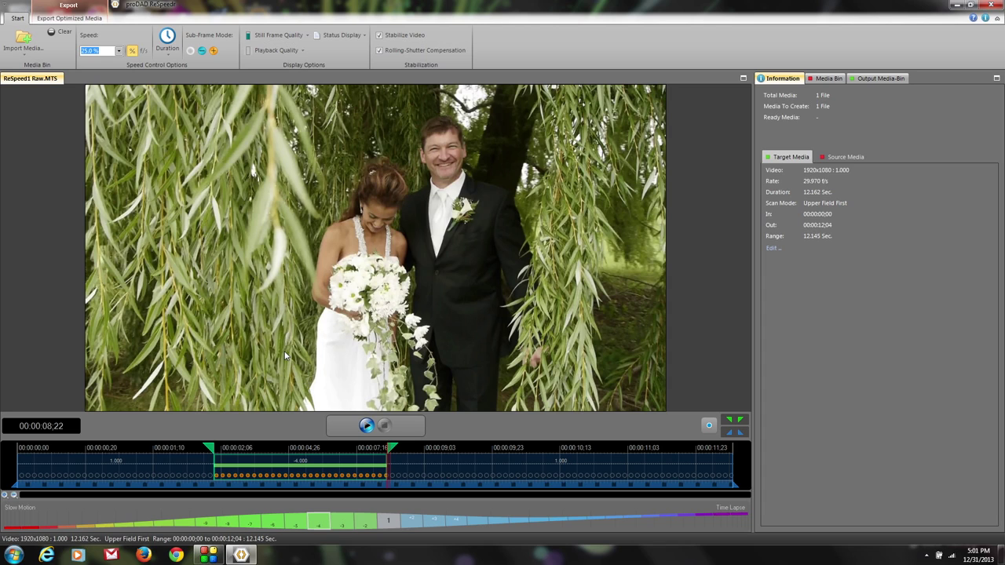
Compare the source and target media details, and preview the partly slowed wedding clip from its beginning
click(833, 160)
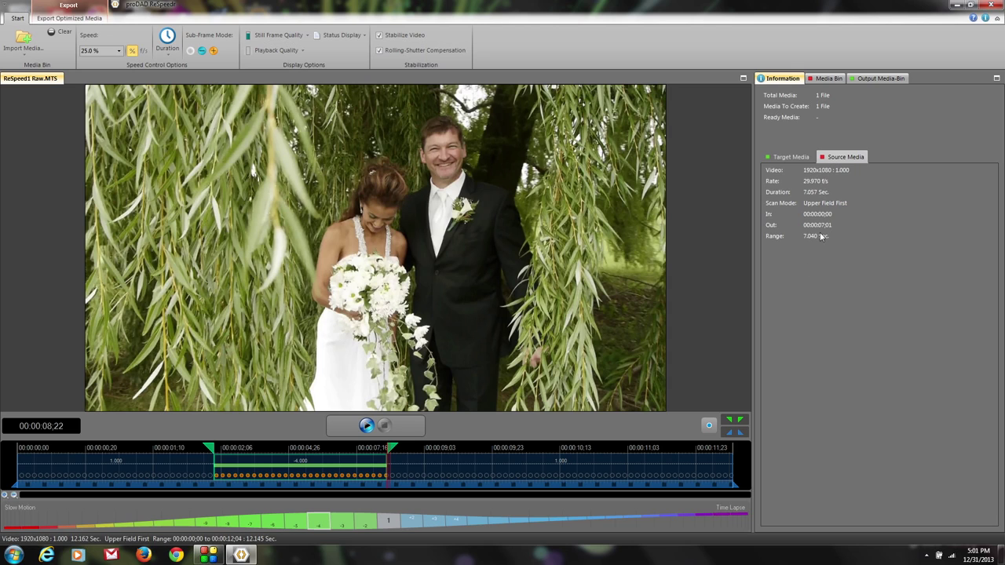
click(790, 161)
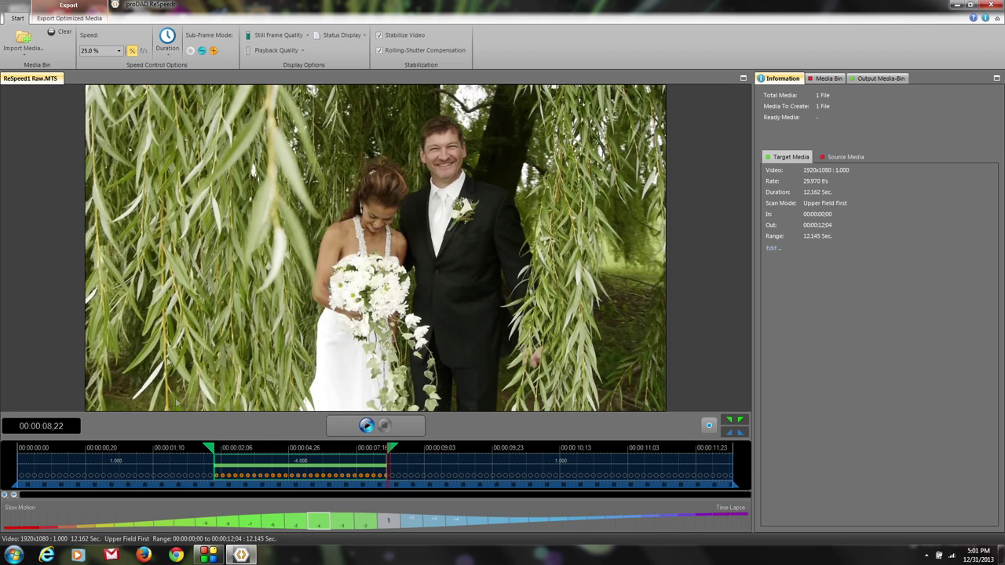
click(23, 465)
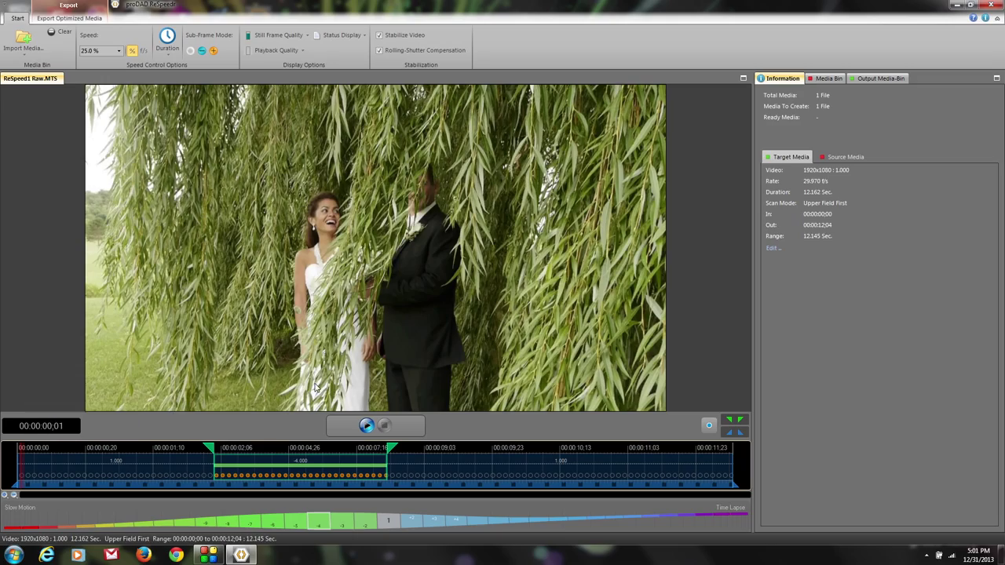
click(366, 426)
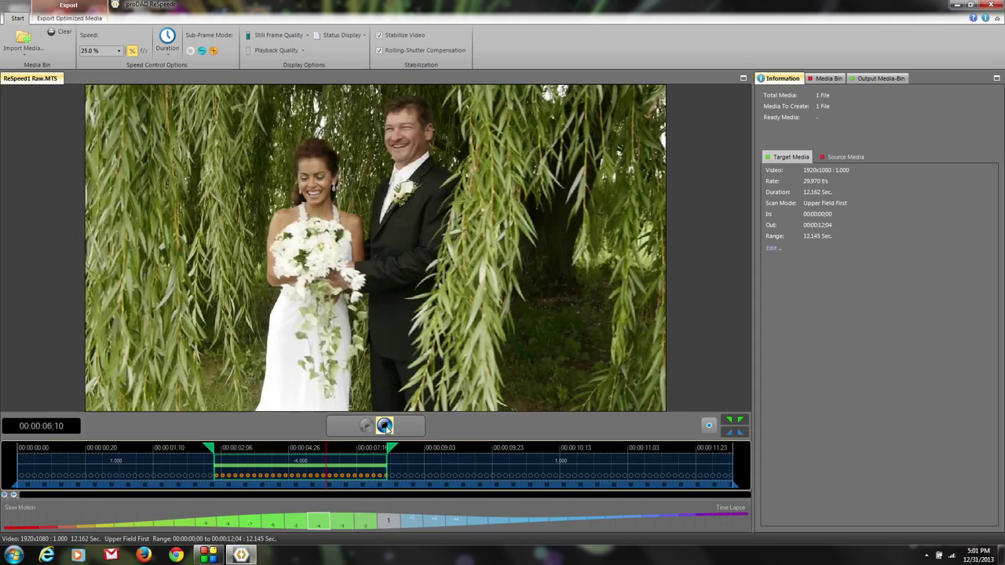
click(384, 426)
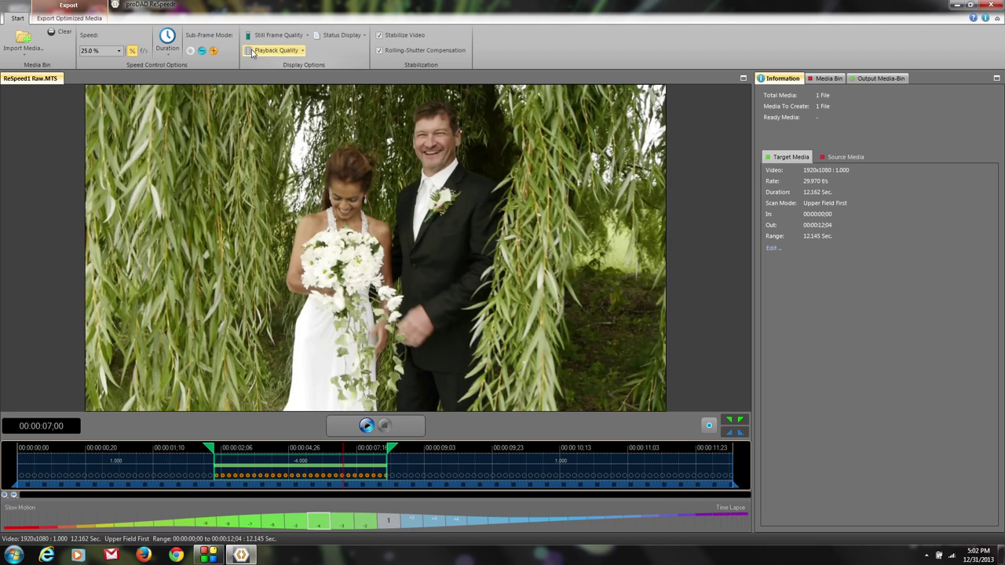
Reset the playback quality settings
click(302, 52)
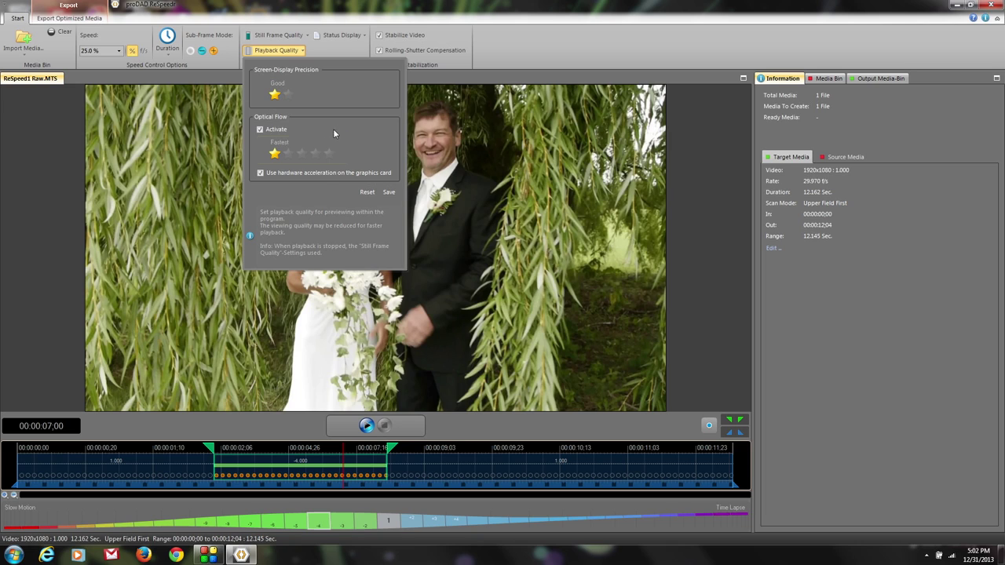
click(367, 194)
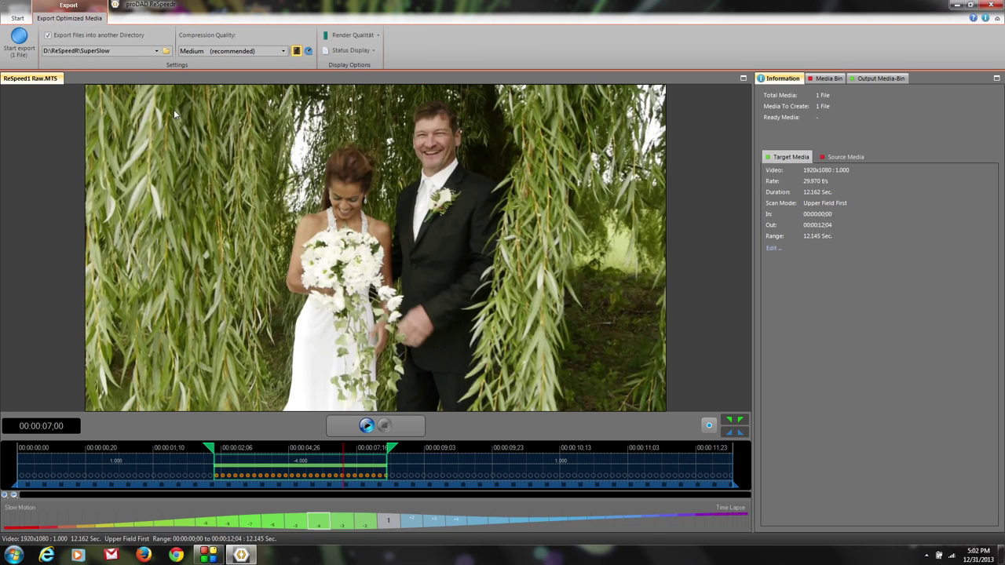
Change the export directory to D:\ReSpeedR\FinalOutput and start exporting the wedding clip
click(165, 50)
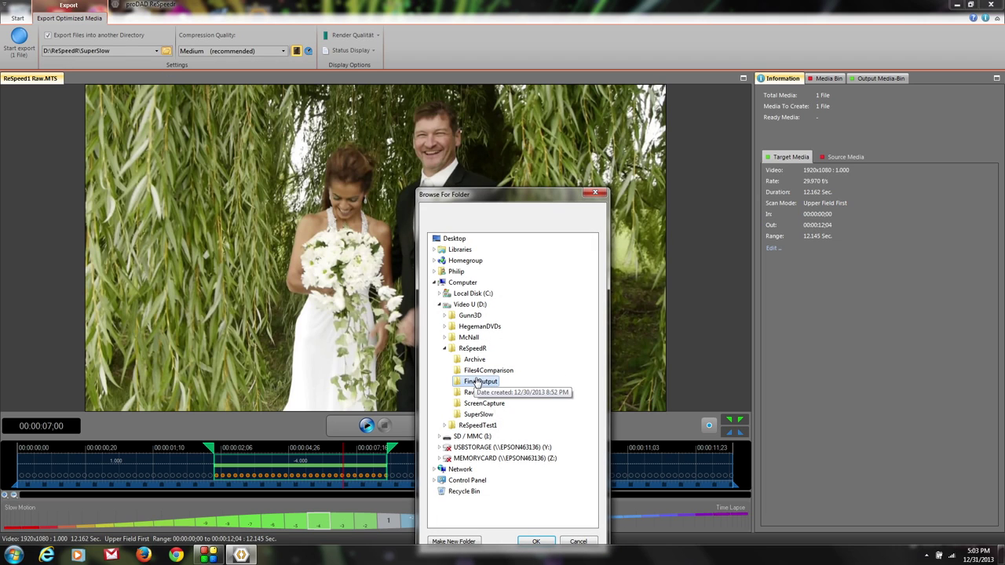
click(475, 382)
click(536, 542)
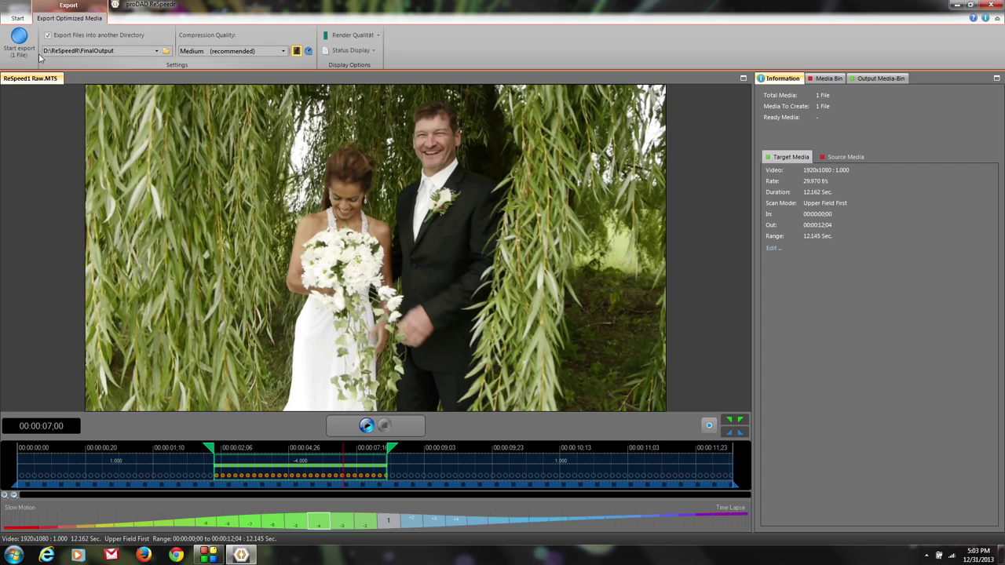
click(20, 41)
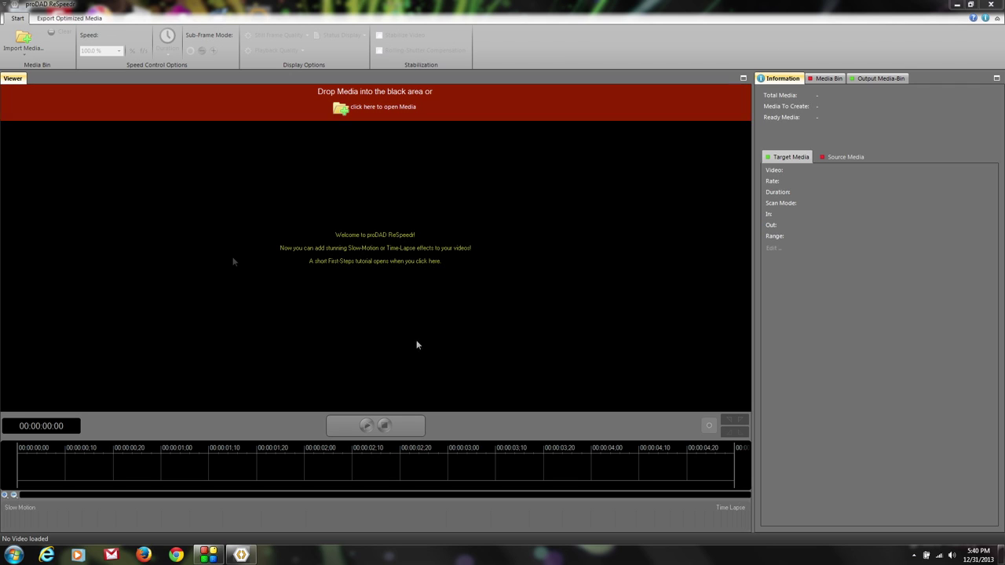
Load GOPR3804.MP4 from the RawFootage folder and set the clip's in point at 00:00:13;05
click(23, 43)
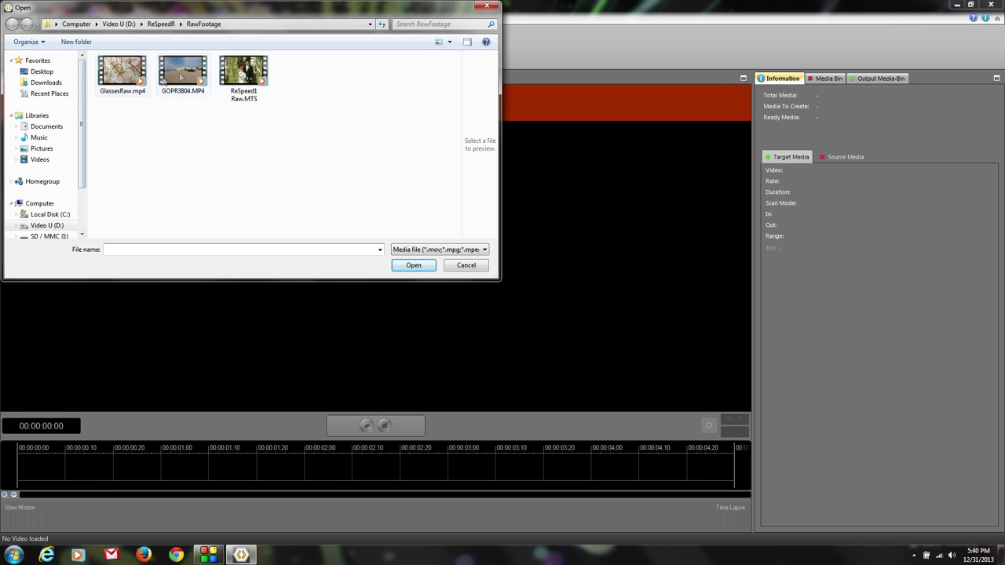
click(182, 73)
click(411, 267)
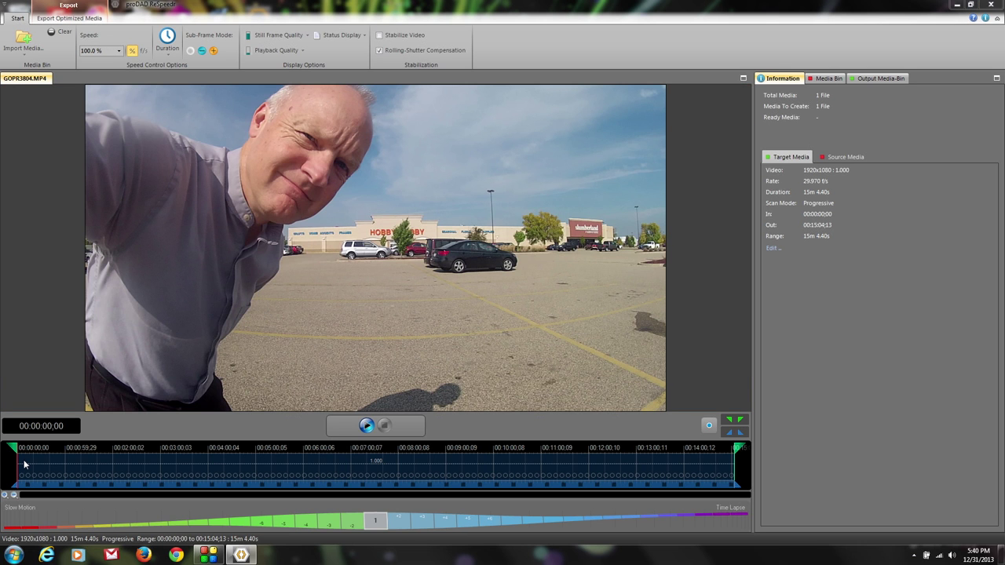
click(26, 465)
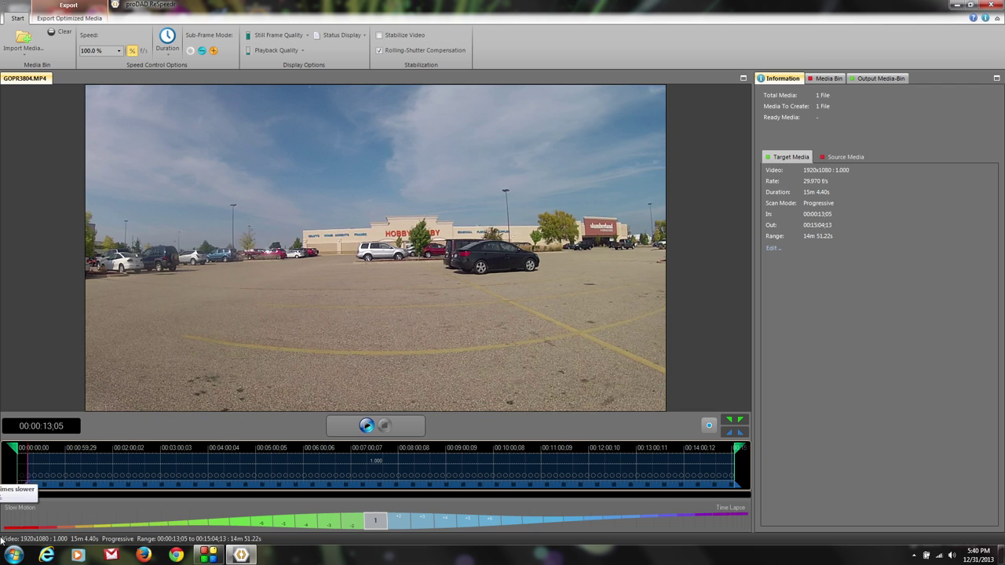
Find the frame at 00:10:06;20 and set it as both the clip's in point and the work area's start
drag(91, 469, 223, 468)
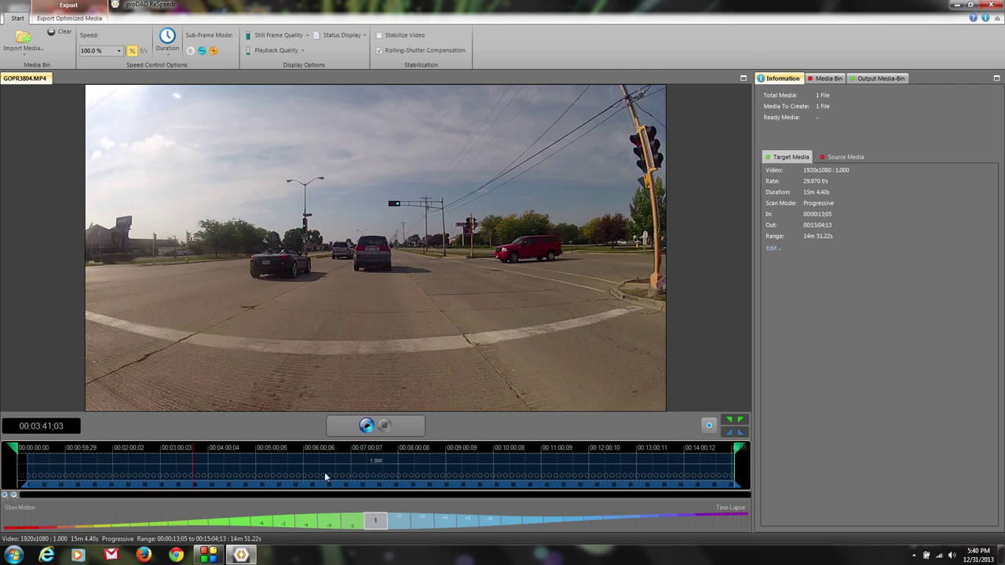
click(431, 463)
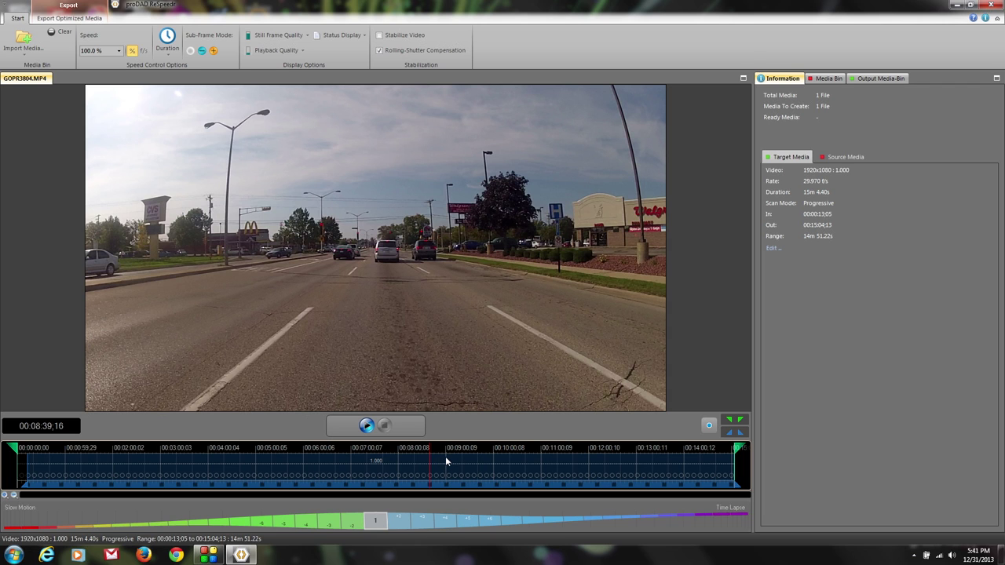
drag(445, 462, 498, 461)
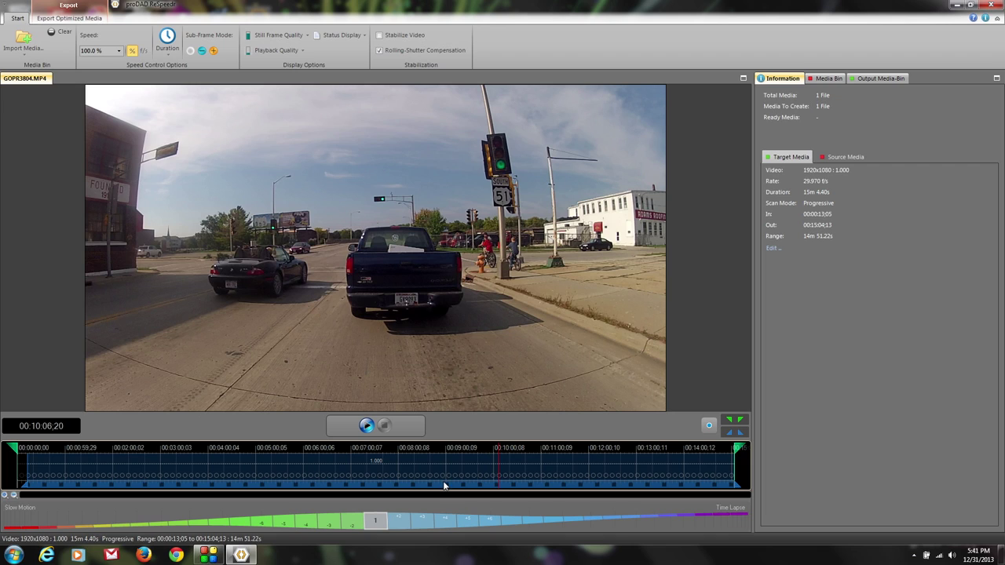
click(729, 433)
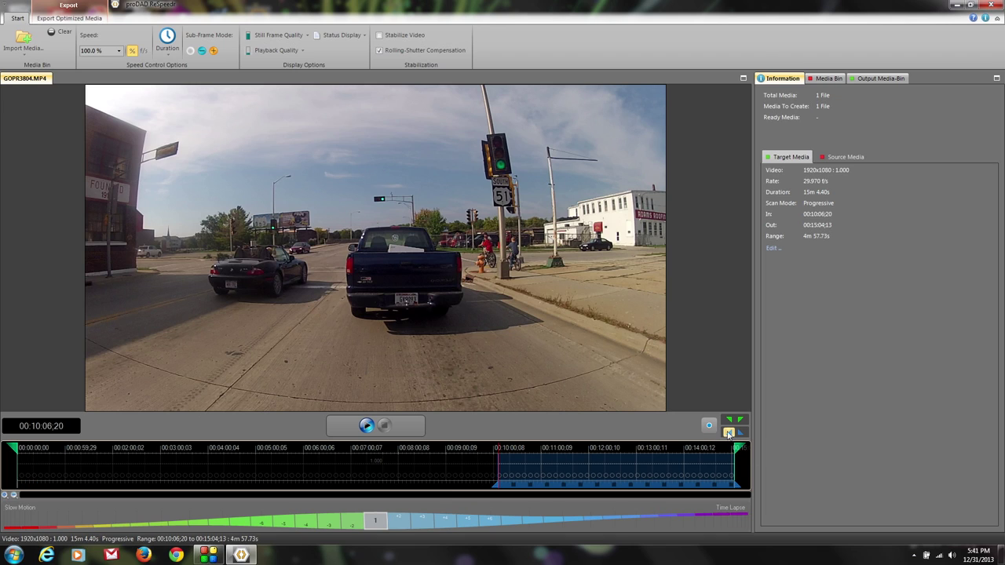
click(729, 420)
drag(362, 515, 371, 500)
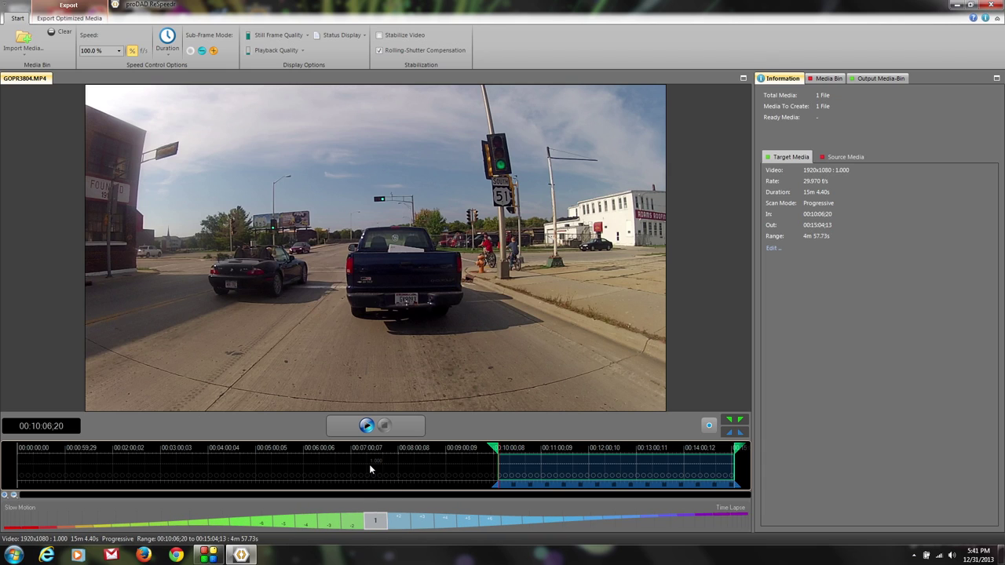
Find the frame at 00:14:48;16 near the clip's end and set it as the end of the work area
click(713, 460)
click(717, 459)
click(721, 463)
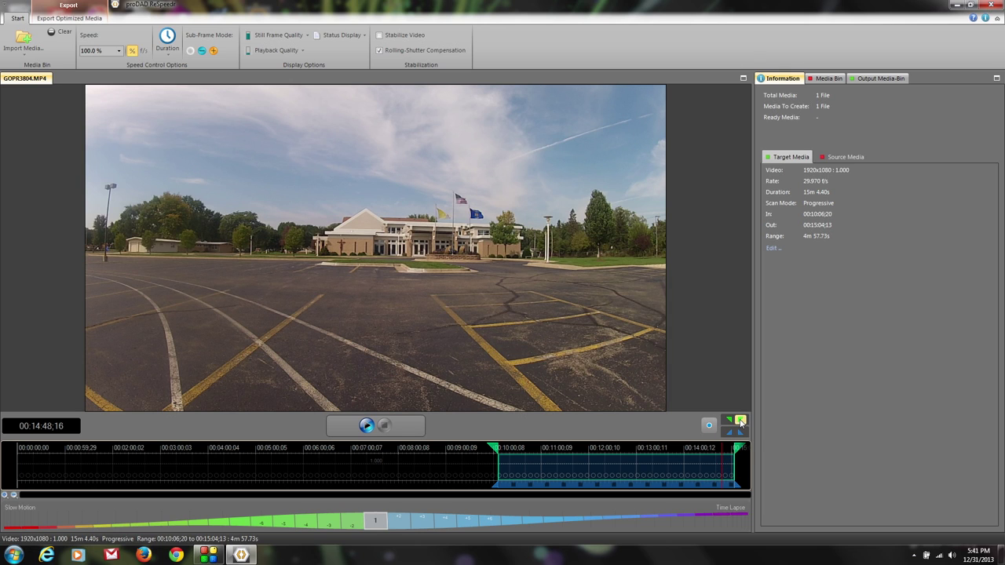
click(740, 422)
Set the clip's out point at 00:14:57;10, just past the work area's end
click(6, 495)
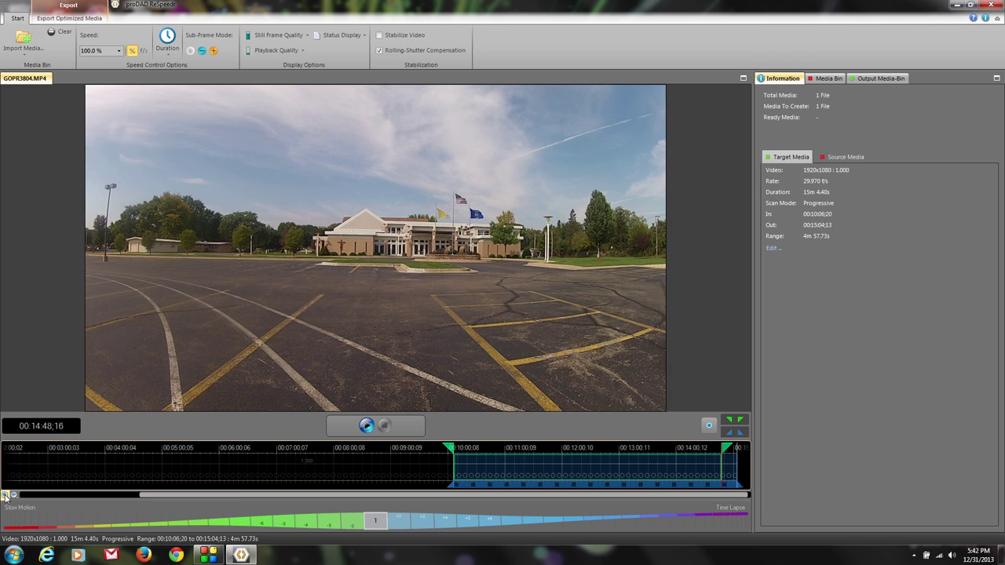
click(6, 496)
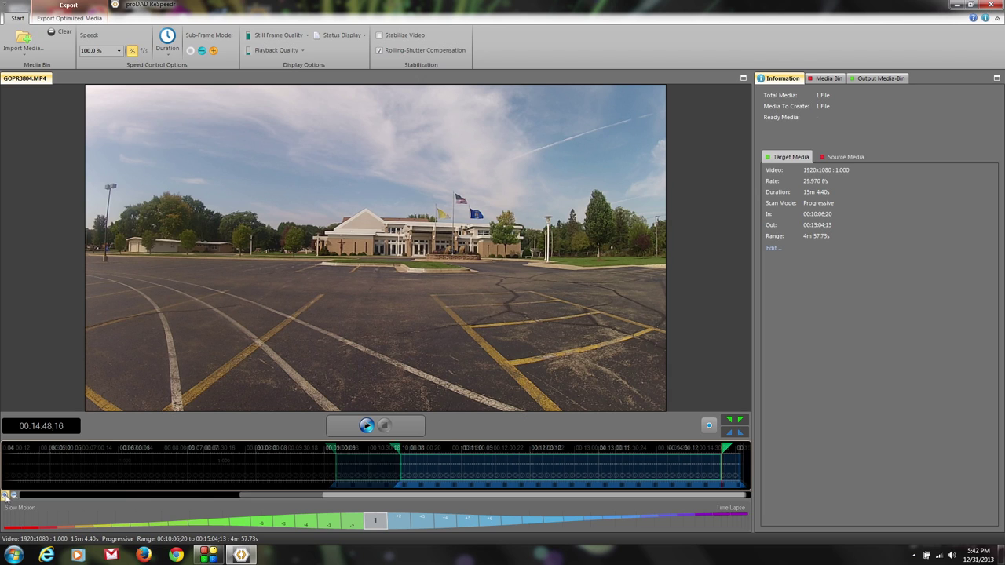
drag(354, 499, 360, 499)
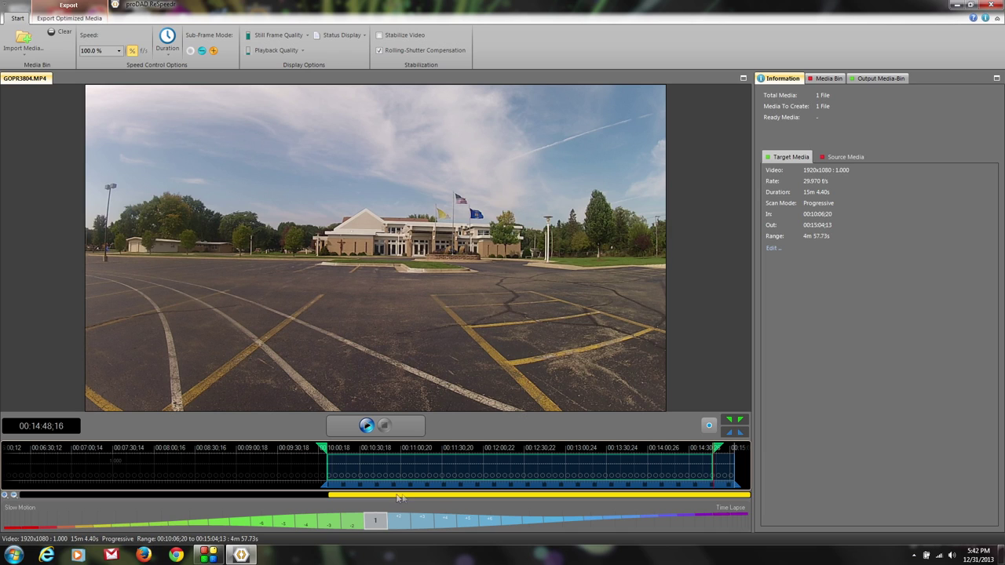
click(728, 465)
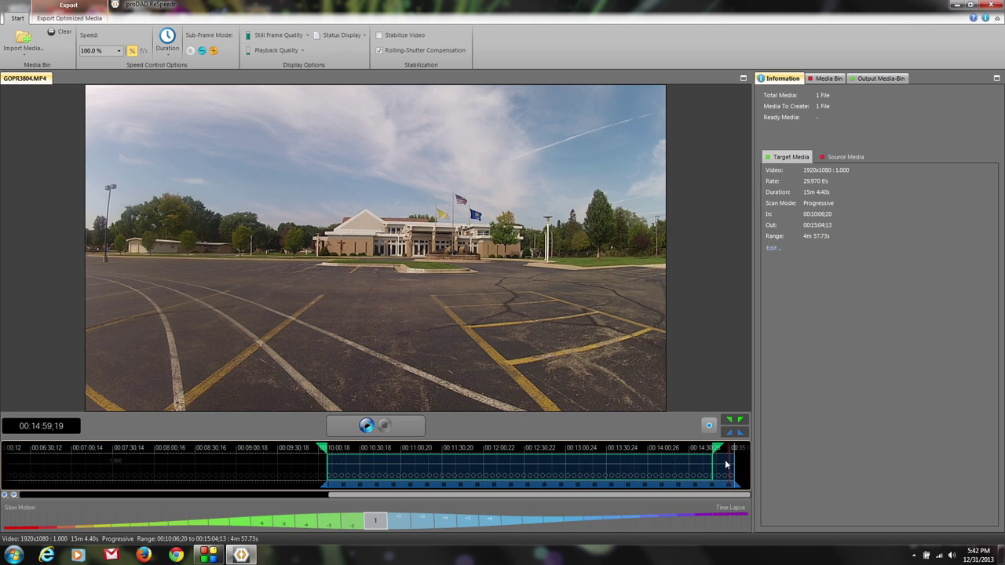
click(724, 459)
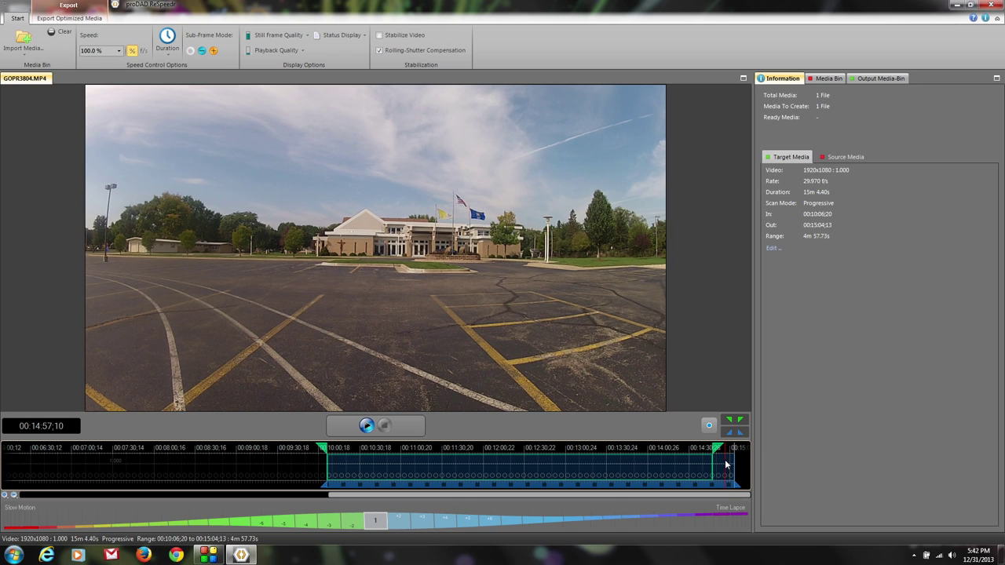
click(739, 434)
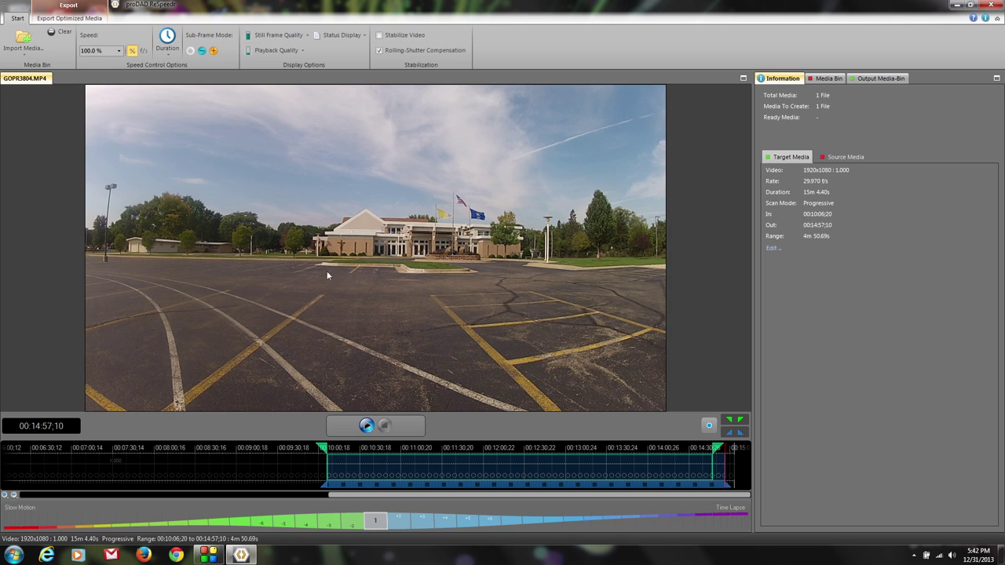
Speed up the work area of the driving clip to 5000.0%, 50 times faster
click(118, 50)
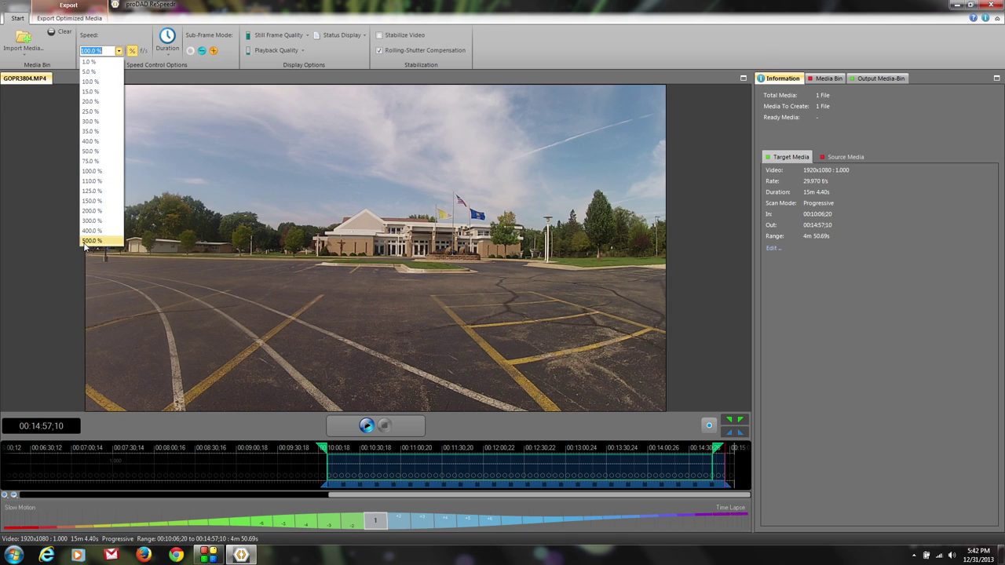
click(180, 312)
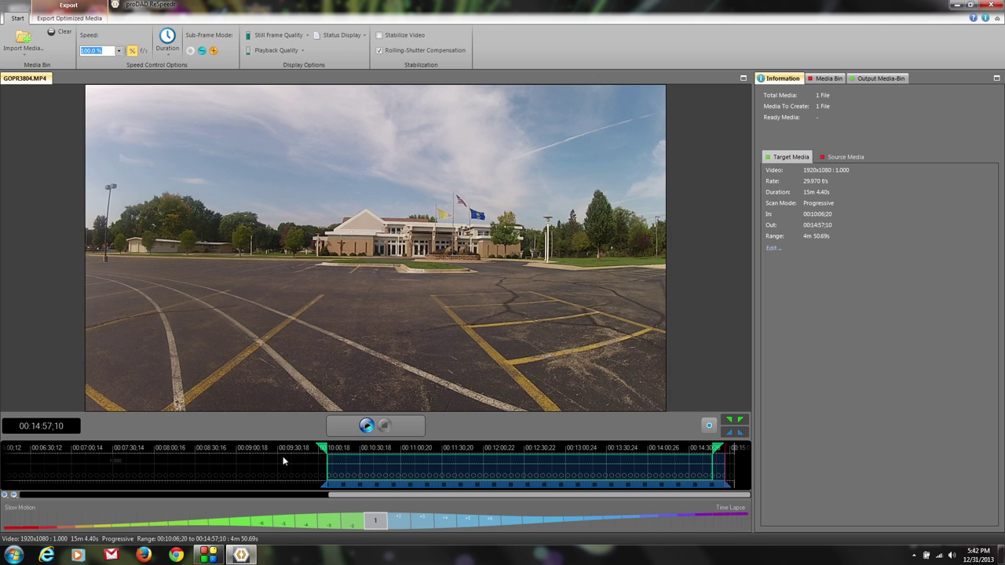
click(375, 522)
drag(378, 526, 738, 525)
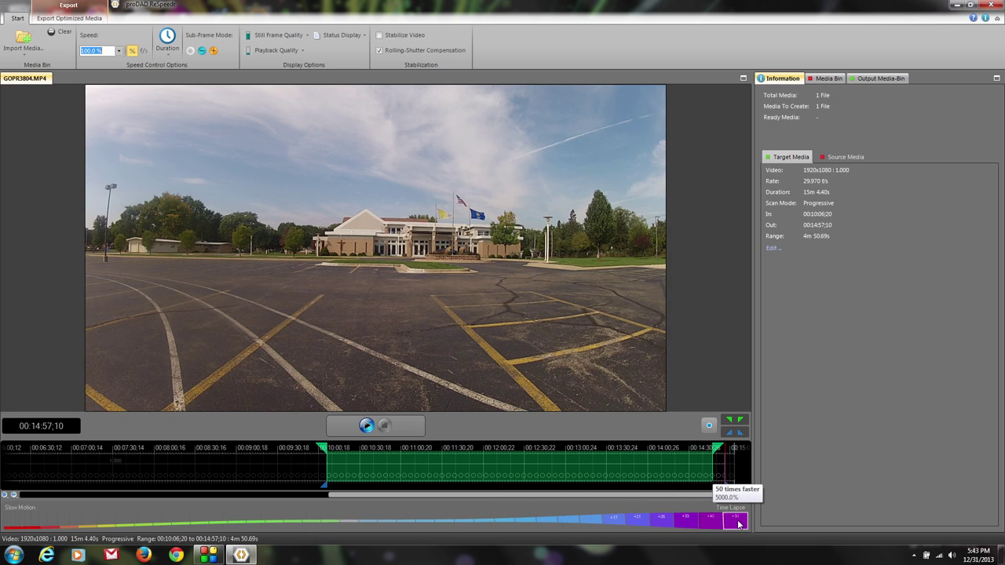
drag(738, 524, 738, 525)
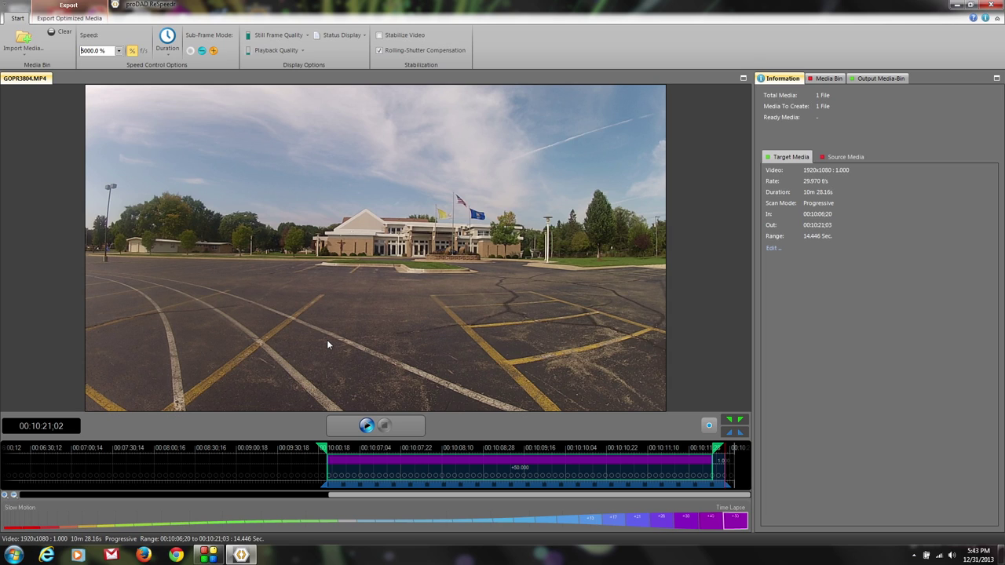
mouse_move(353, 465)
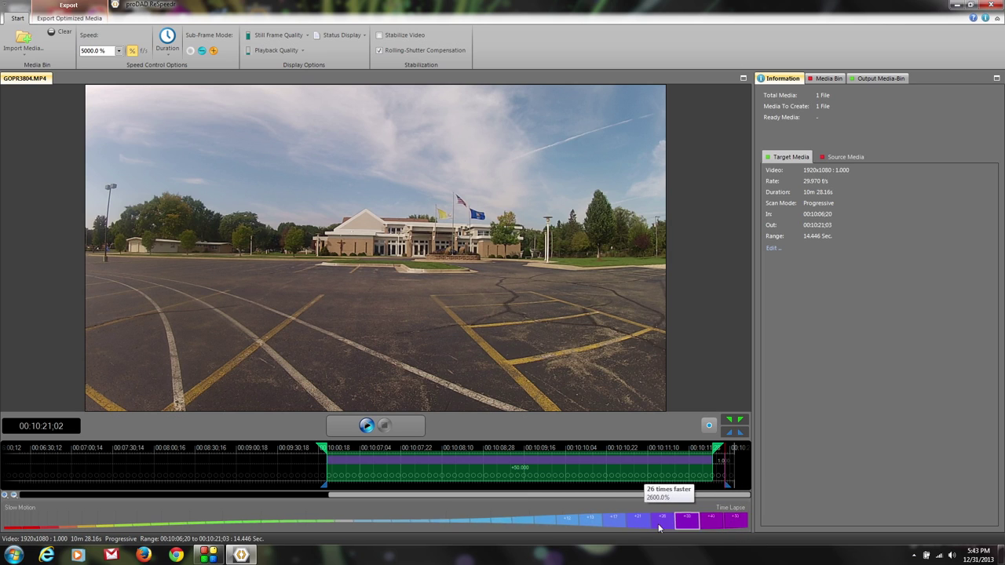
mouse_move(668, 475)
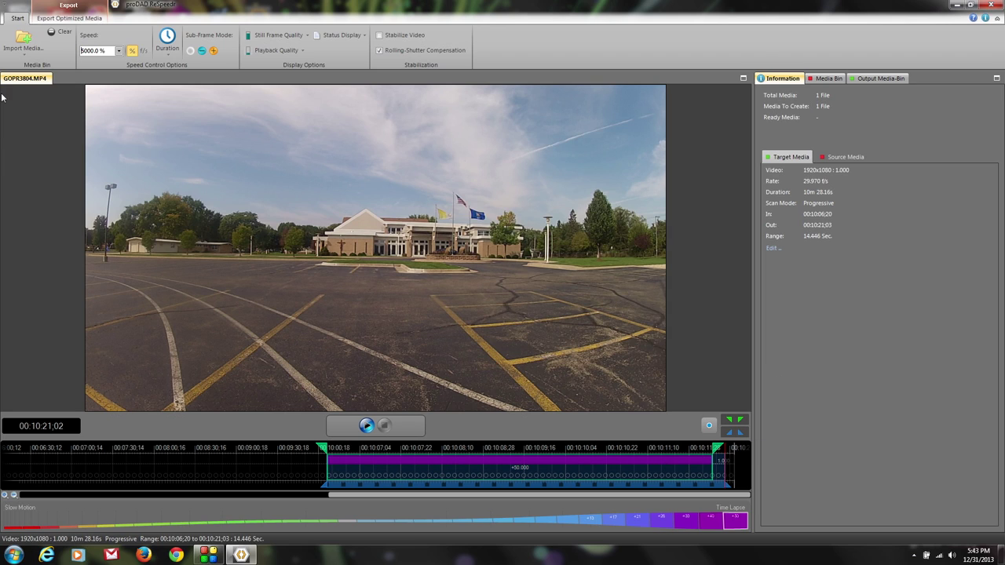
Start exporting the time-lapse clip to D:\ReSpeedR\FinalOutput with Medium (recommended) compression quality
click(47, 21)
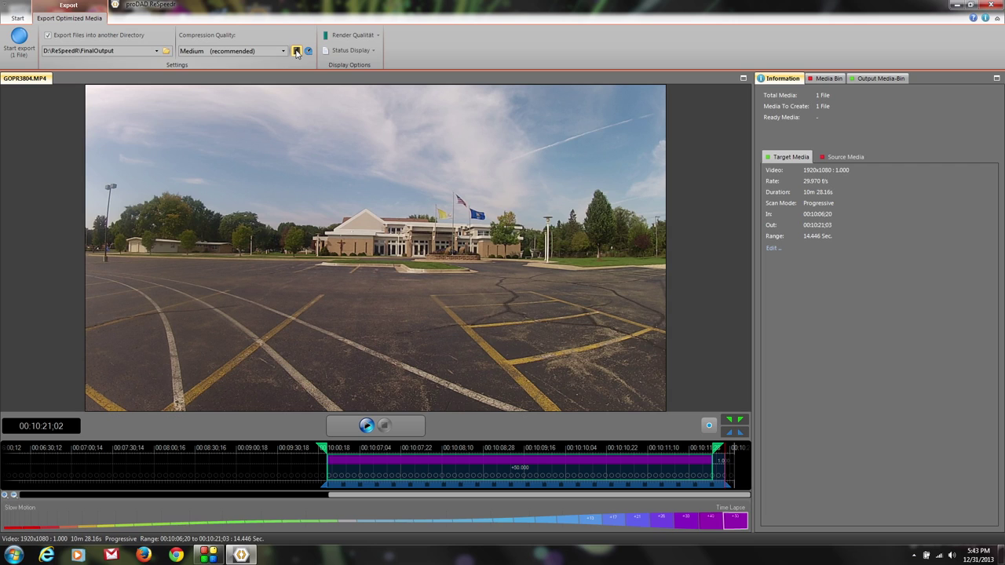
click(19, 38)
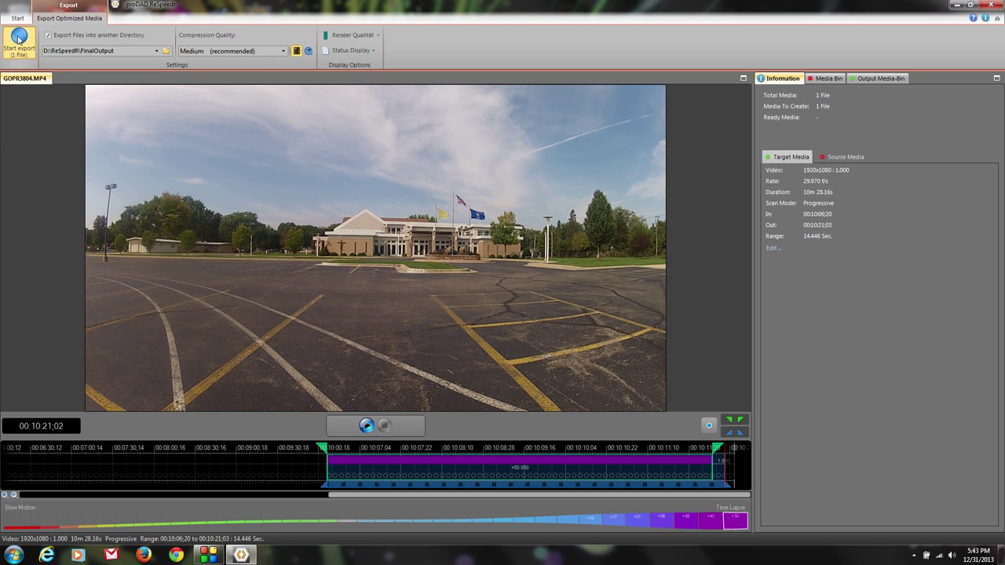